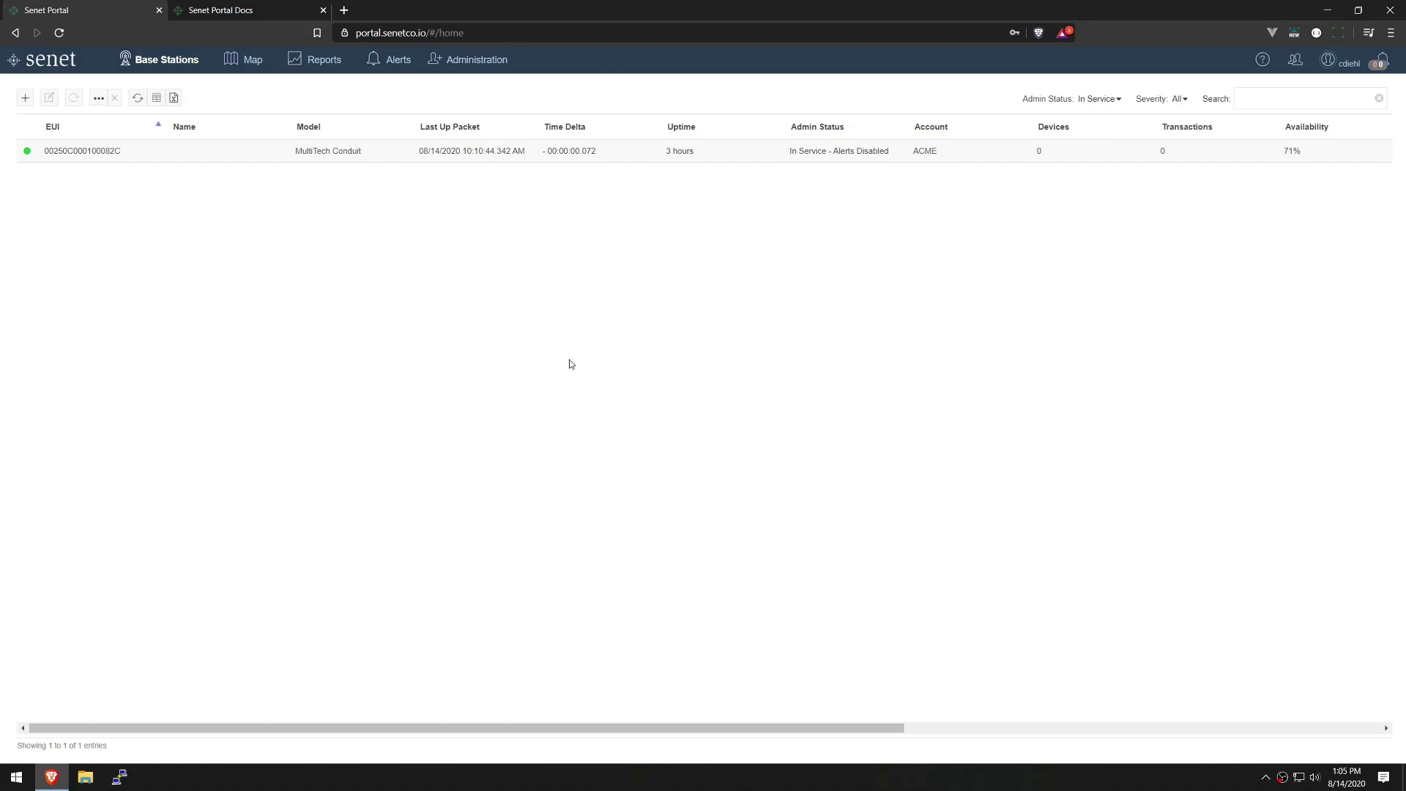
# Open the RAN Provider Alerts docs page and scroll to the base station alert level table.
pyautogui.click(260, 14)
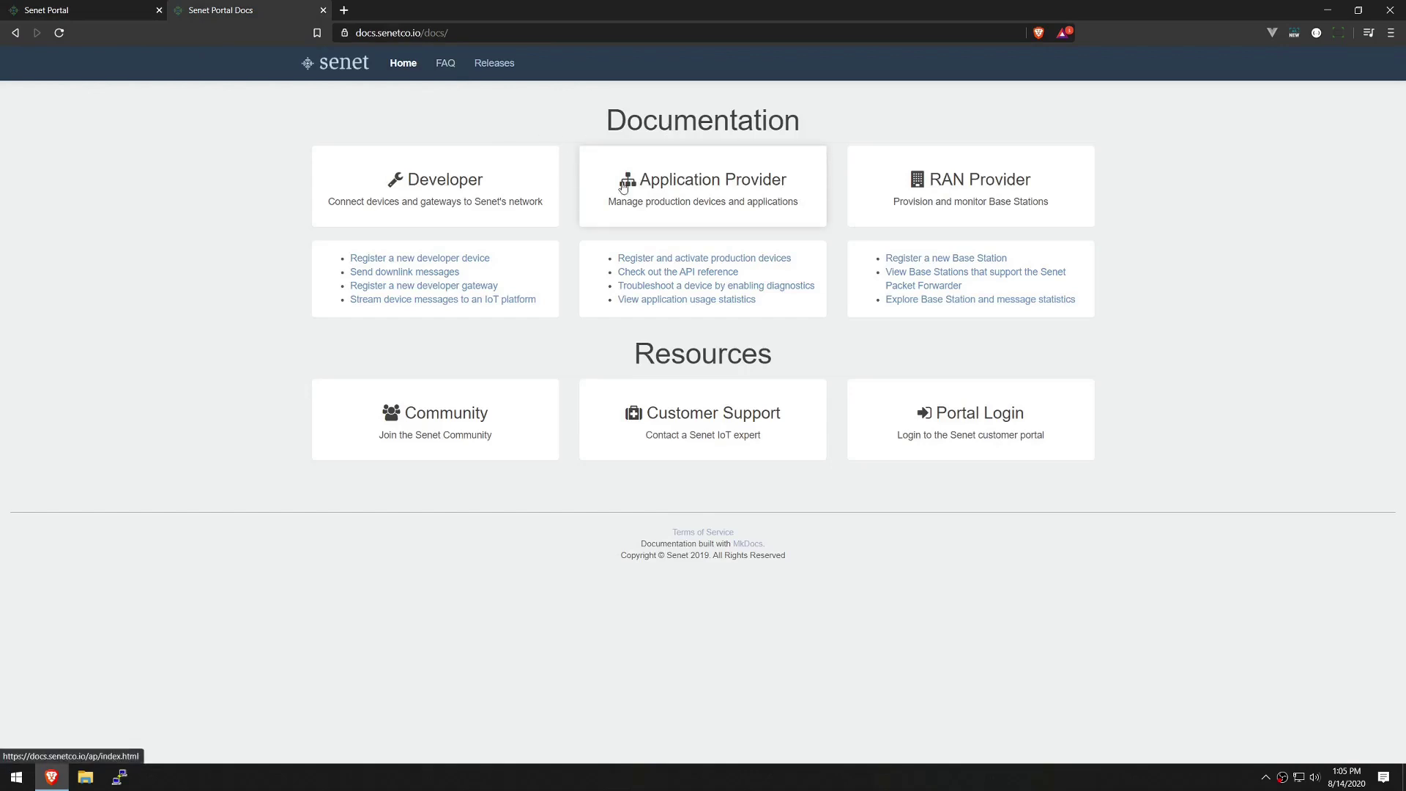
pyautogui.click(958, 191)
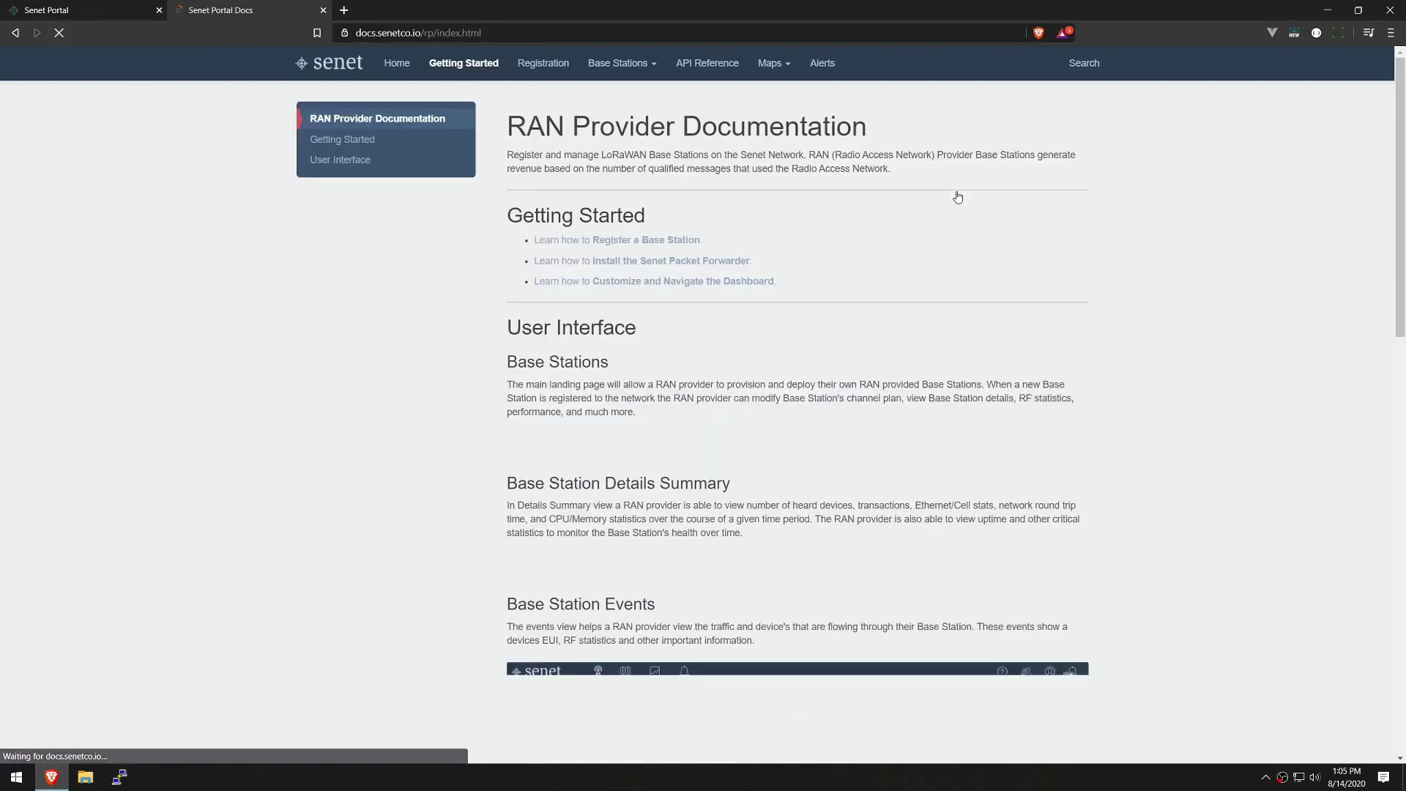
pyautogui.click(815, 67)
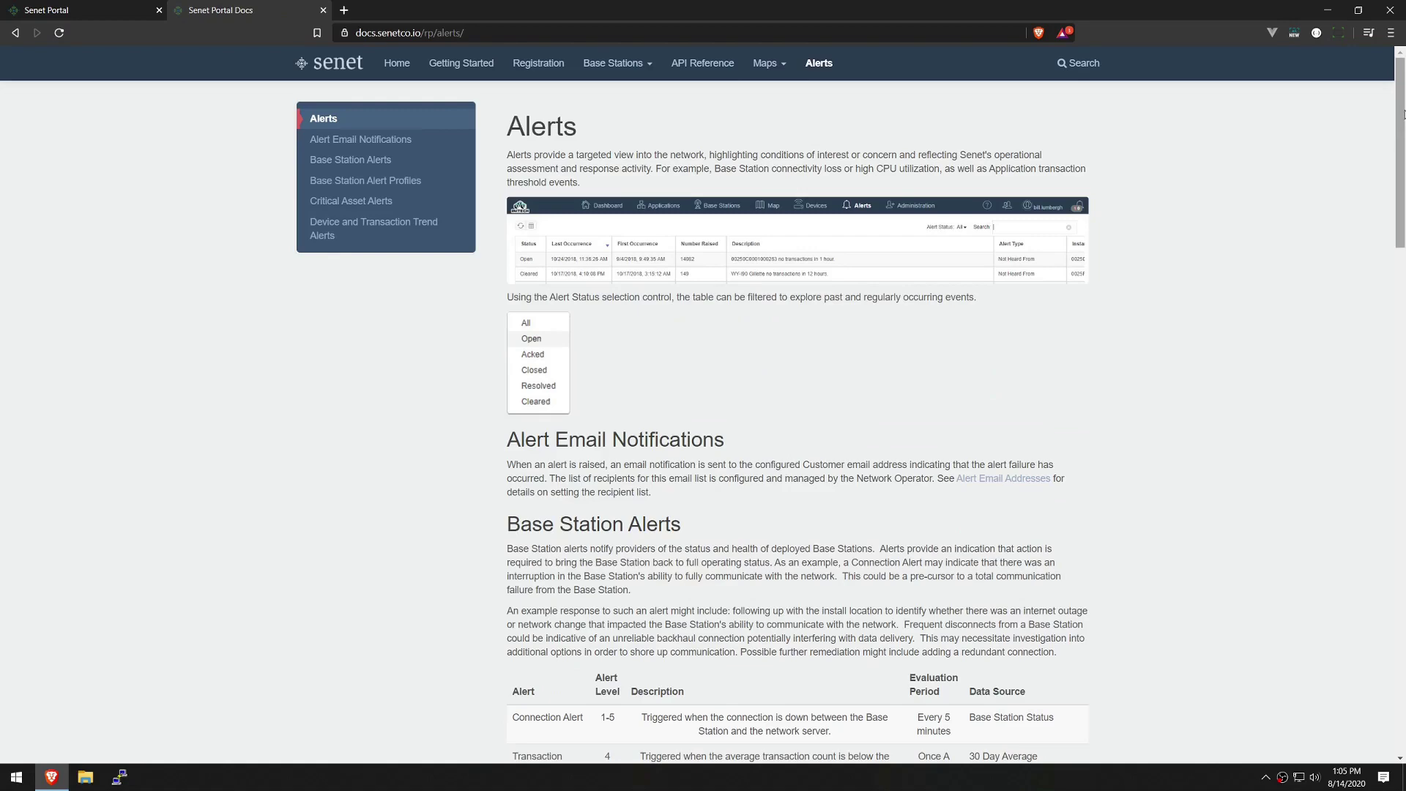
pyautogui.moveTo(1403, 120); pyautogui.dragTo(1404, 389)
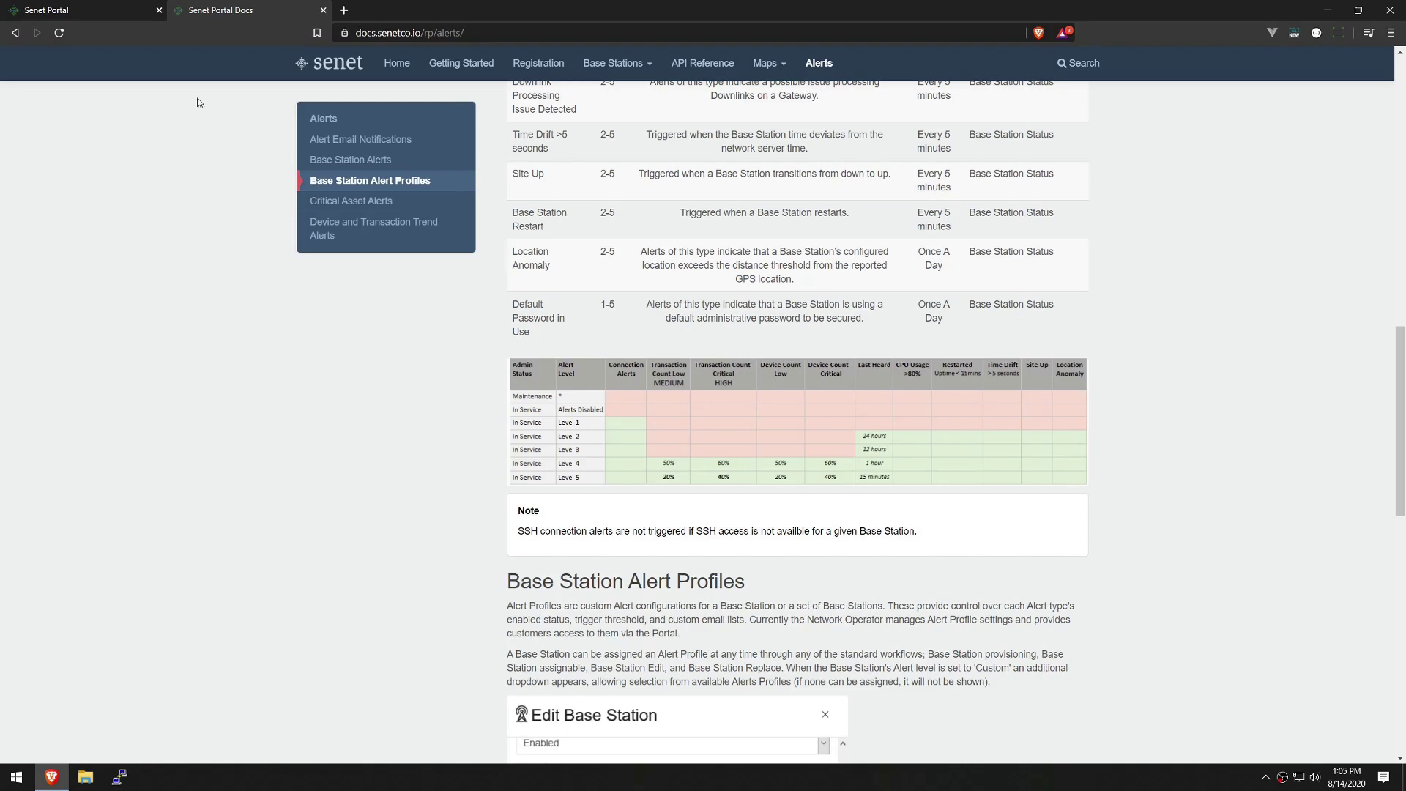
# Set base station 00250C000100082C's alert level to Level 1 and save it.
pyautogui.click(84, 11)
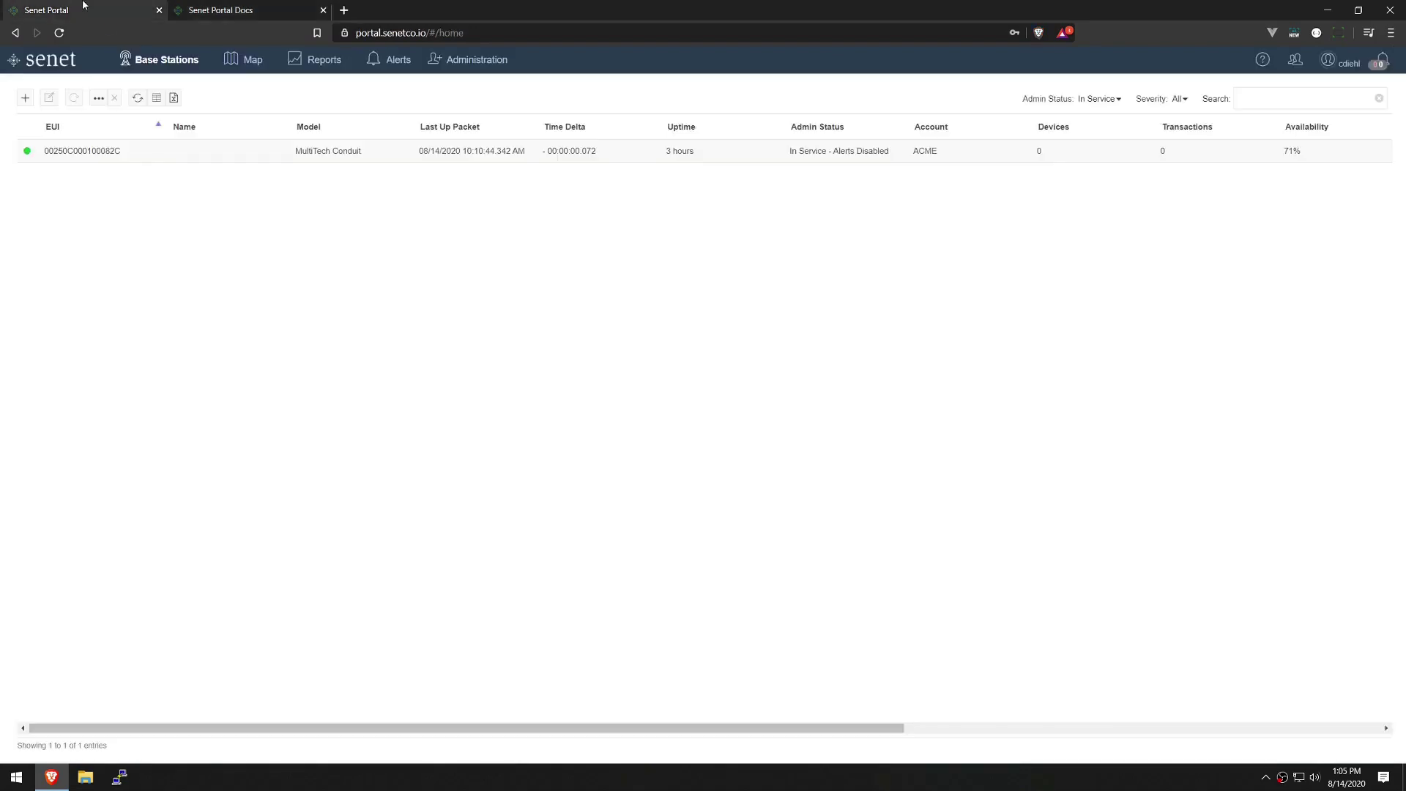
pyautogui.click(159, 157)
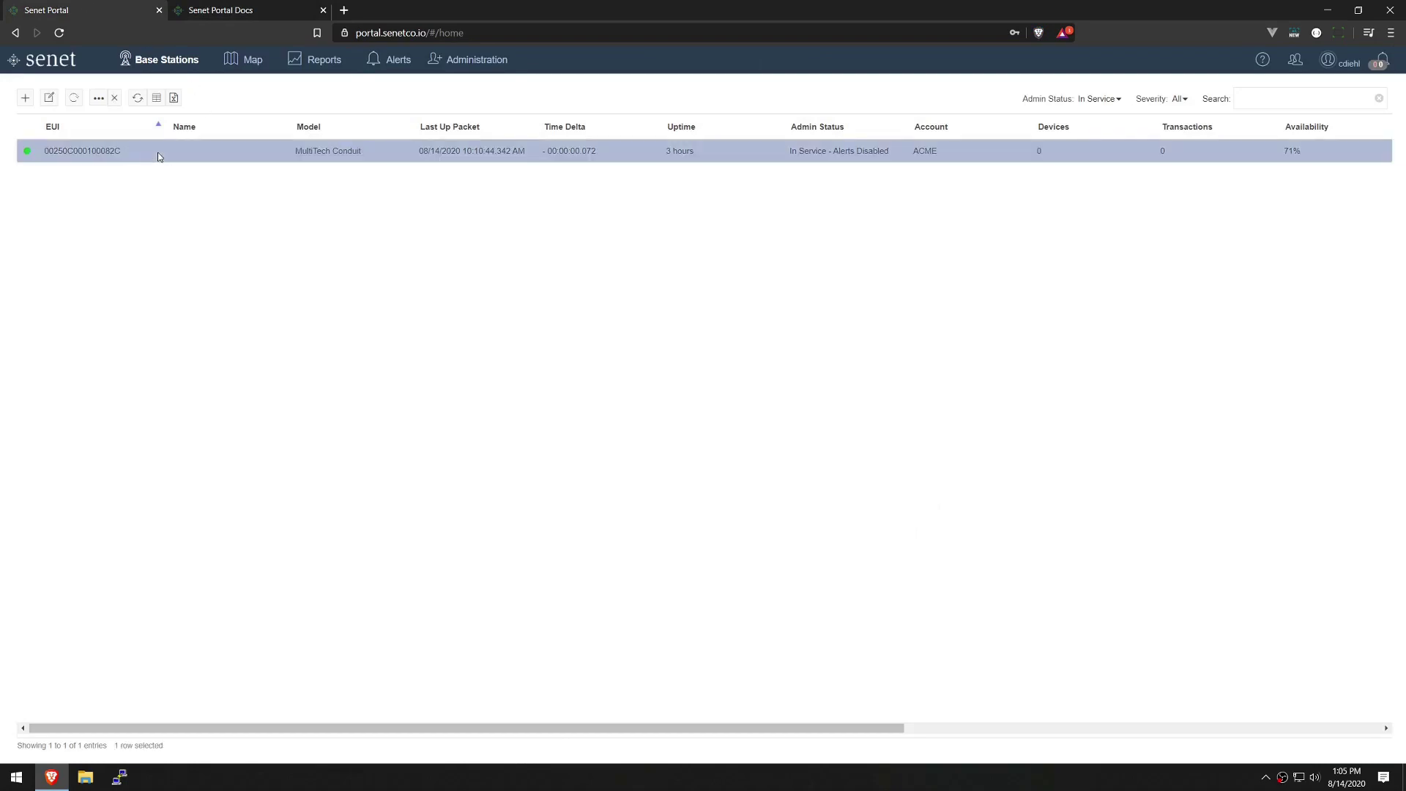
pyautogui.click(51, 99)
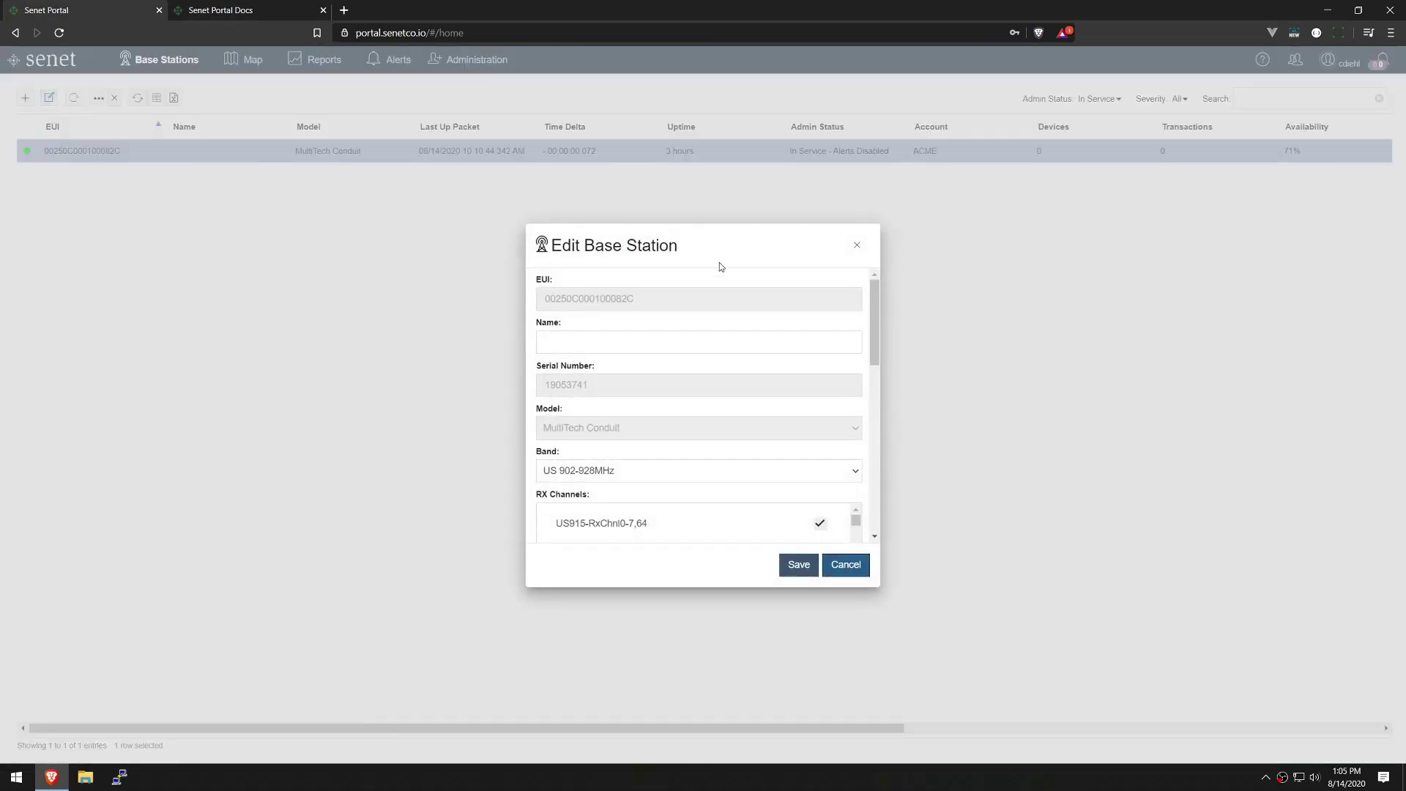
pyautogui.moveTo(877, 301); pyautogui.dragTo(888, 391)
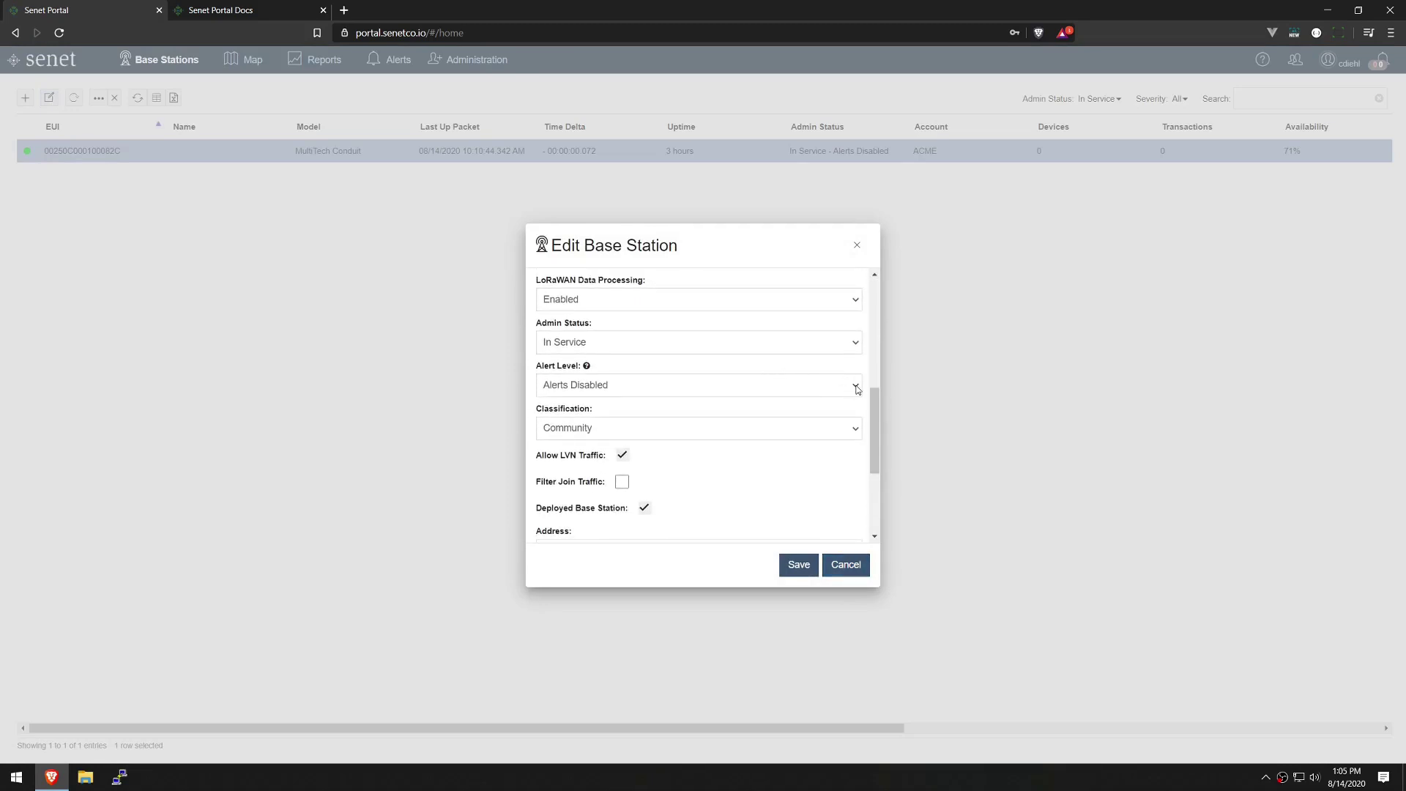
pyautogui.click(858, 389)
pyautogui.click(832, 416)
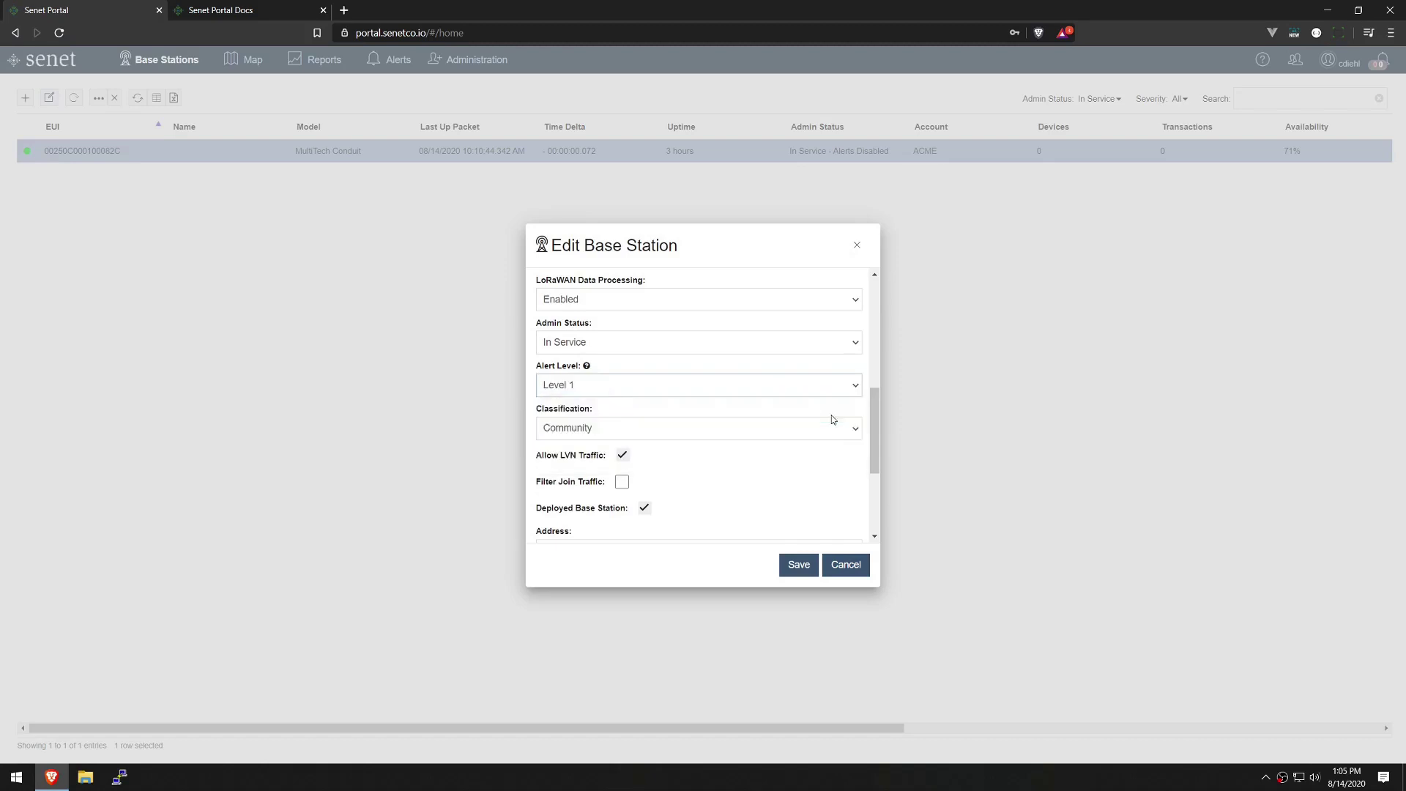
pyautogui.click(806, 565)
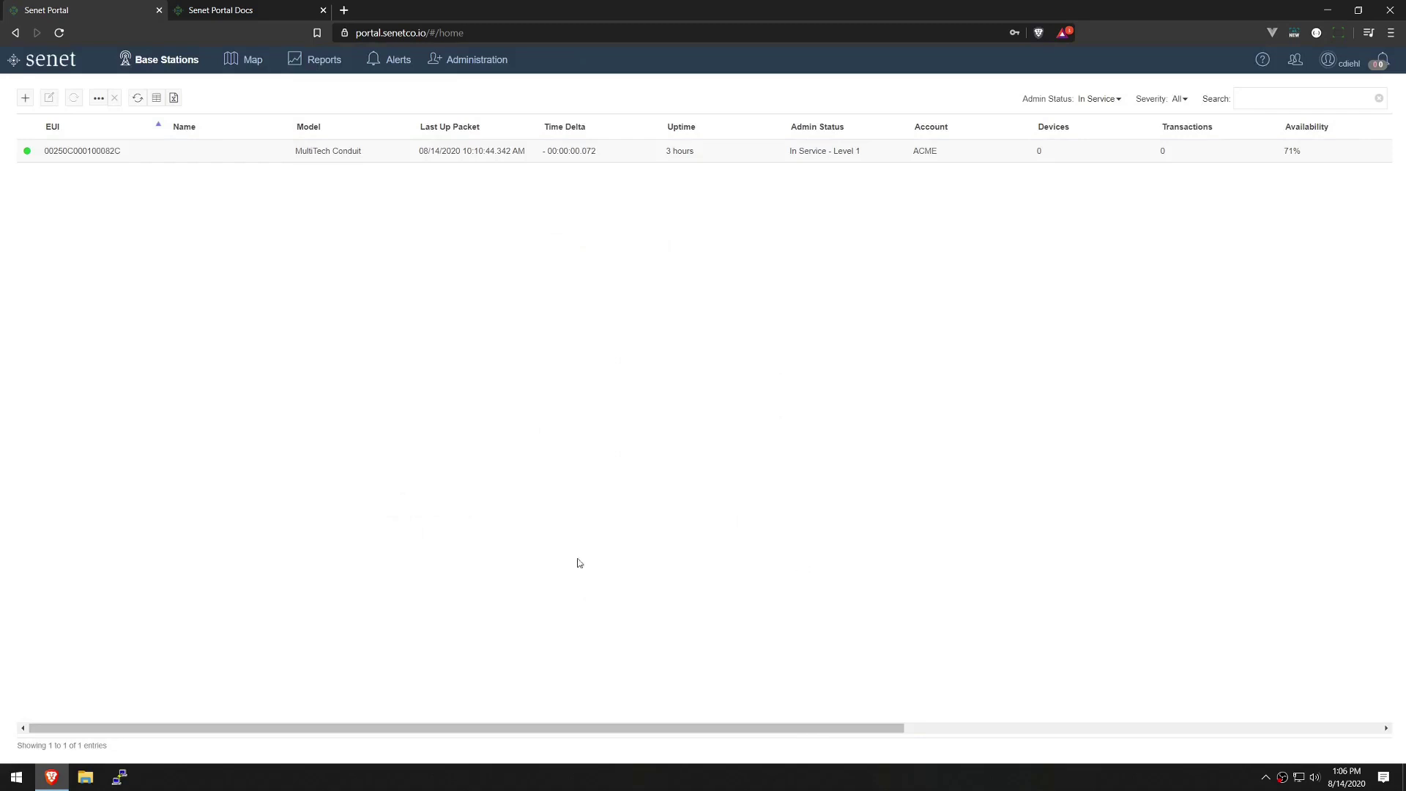
# Open an SSH session to gateway 192.168.1.113, log in as root, and clear the terminal.
pyautogui.click(120, 781)
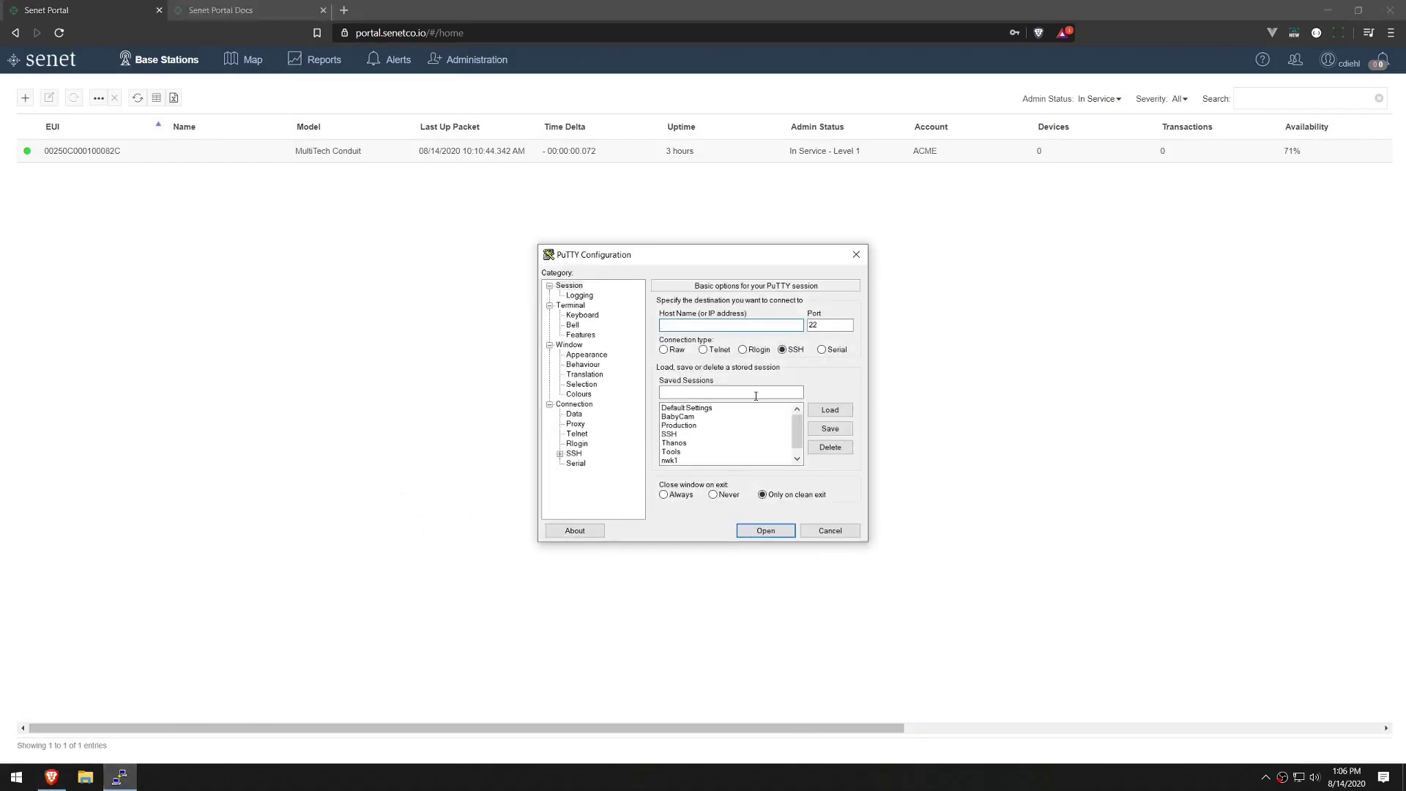
pyautogui.write('192.168.1.113')
pyautogui.press('Return')
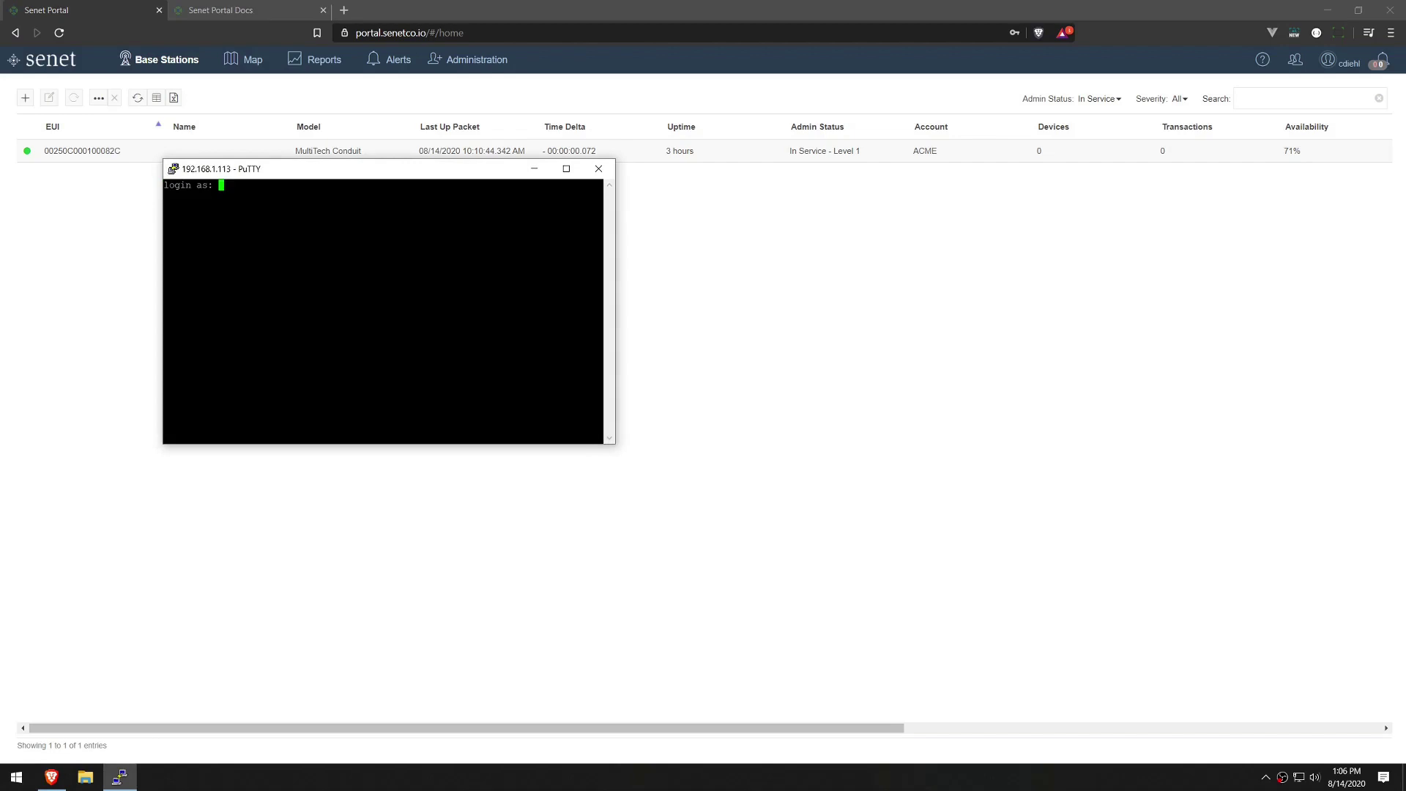
pyautogui.write('root')
pyautogui.press('Return')
pyautogui.press('Return')
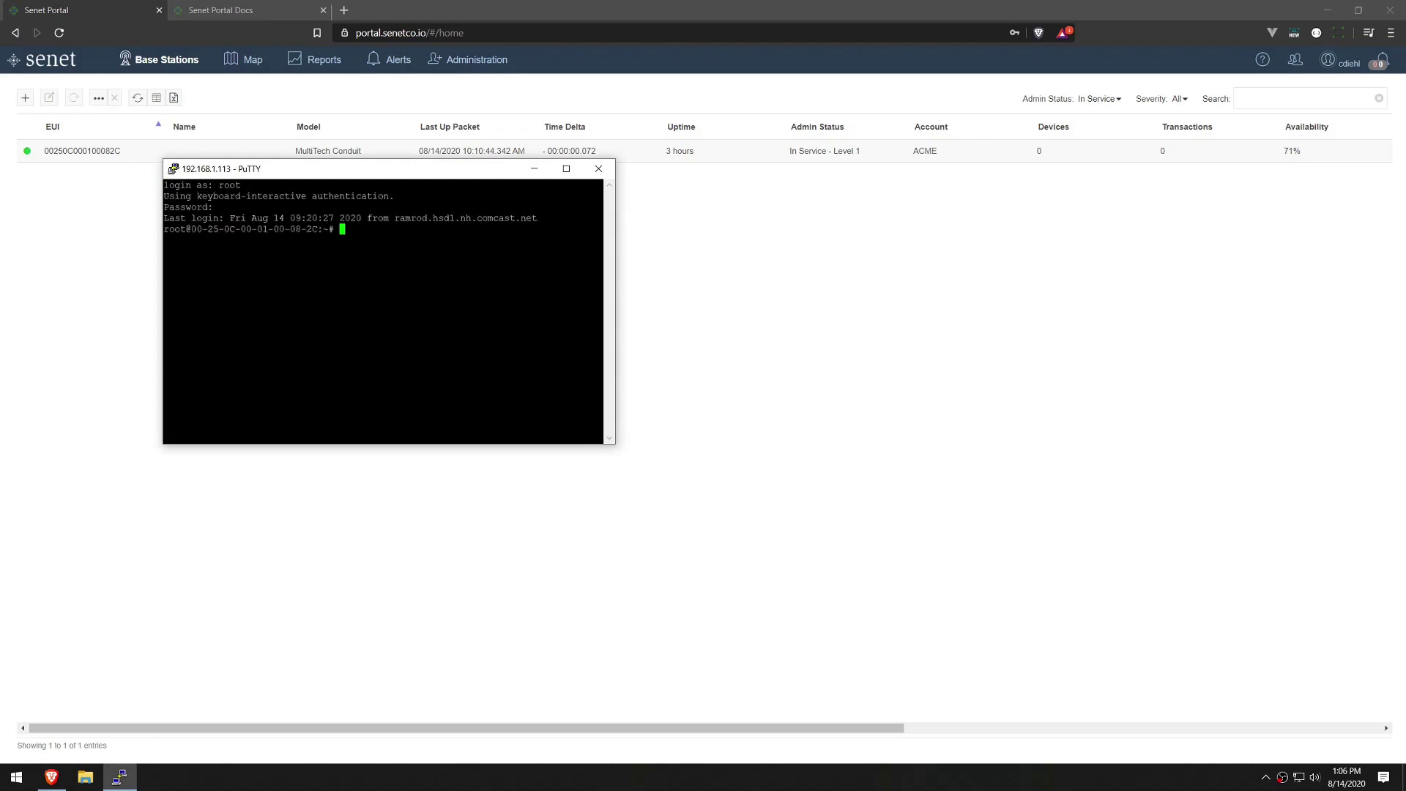
pyautogui.write('clear')
pyautogui.press('Return')
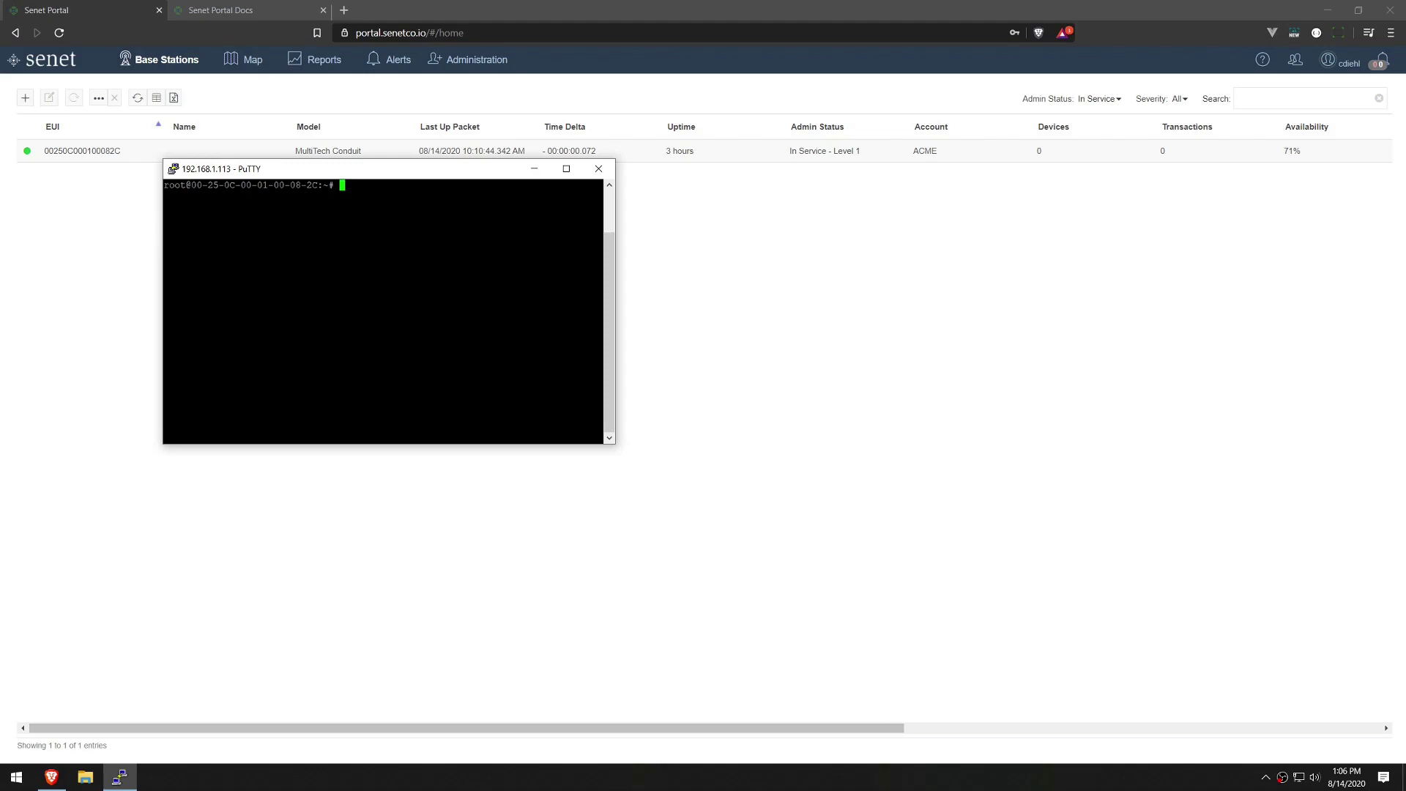
pyautogui.moveTo(425, 167); pyautogui.dragTo(1053, 370)
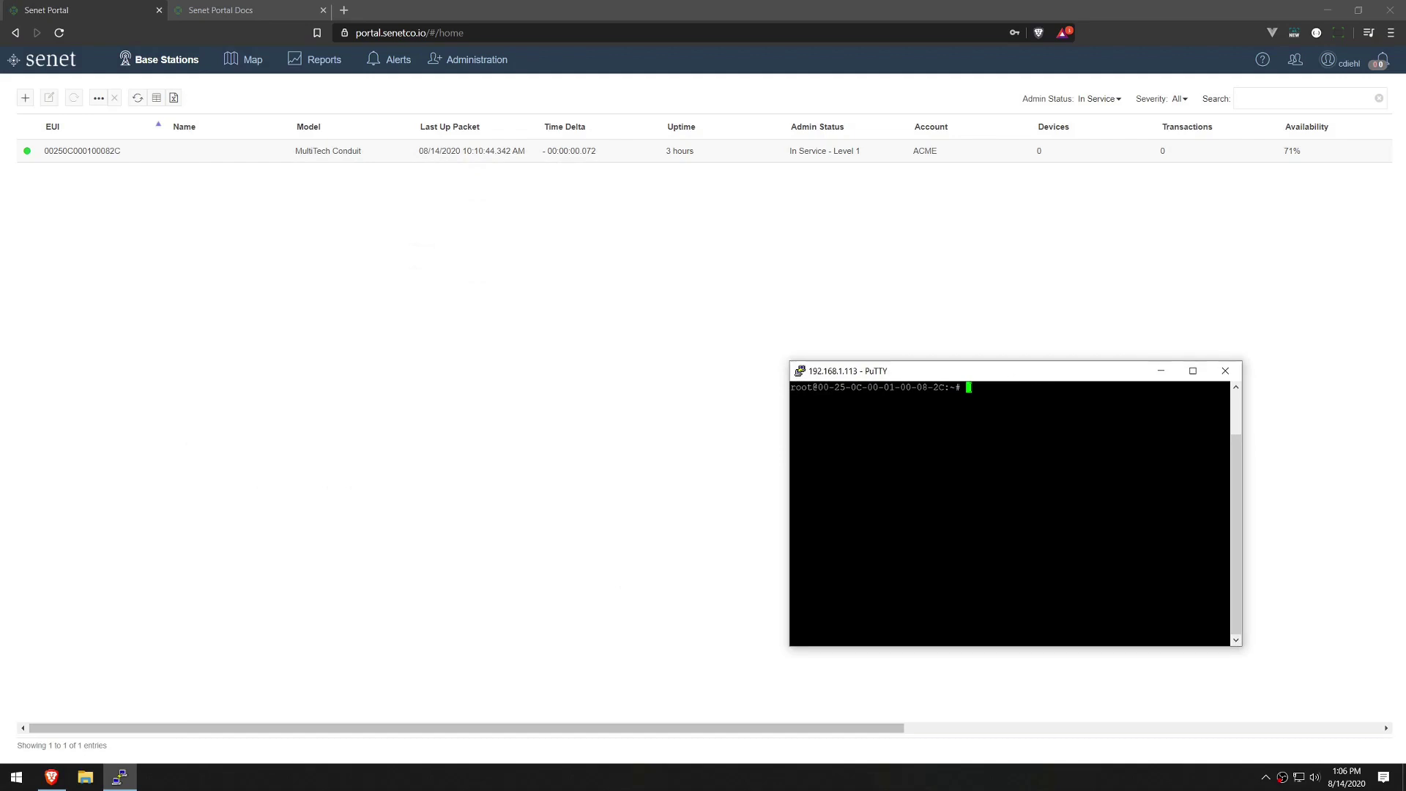
# Find the FAQ section 'How do I stop or start the Senet Packet Forwarder?' in the docs.
pyautogui.click(271, 13)
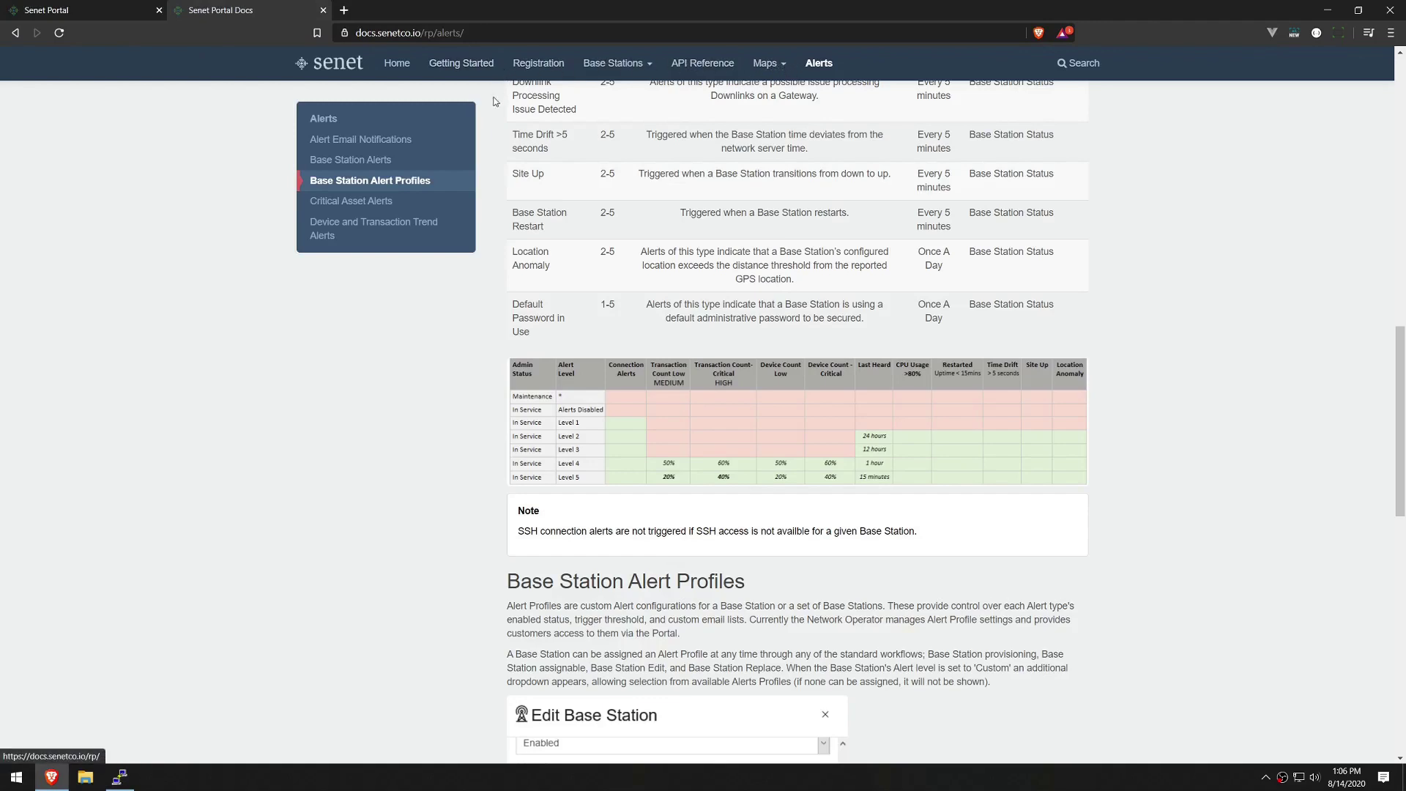
pyautogui.click(399, 64)
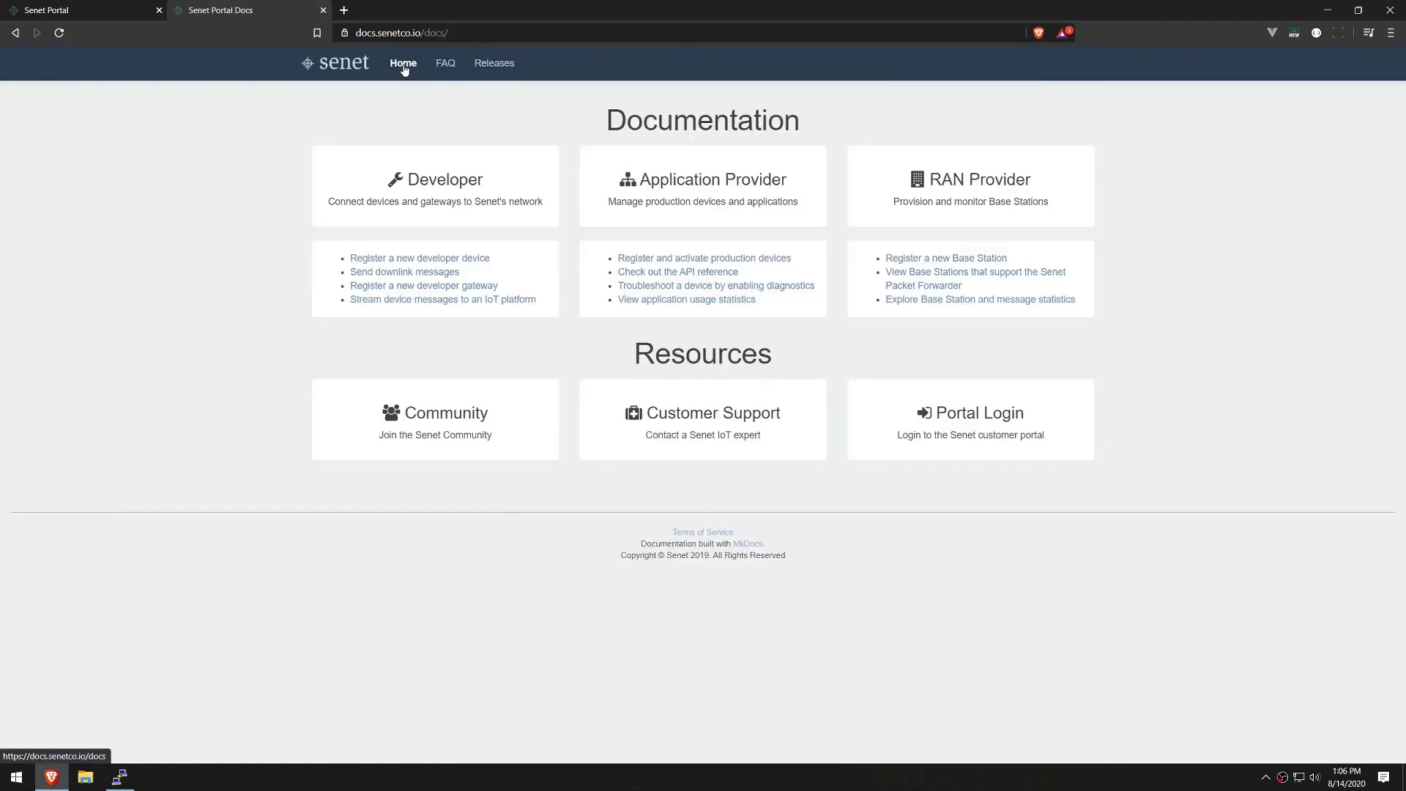
pyautogui.click(442, 66)
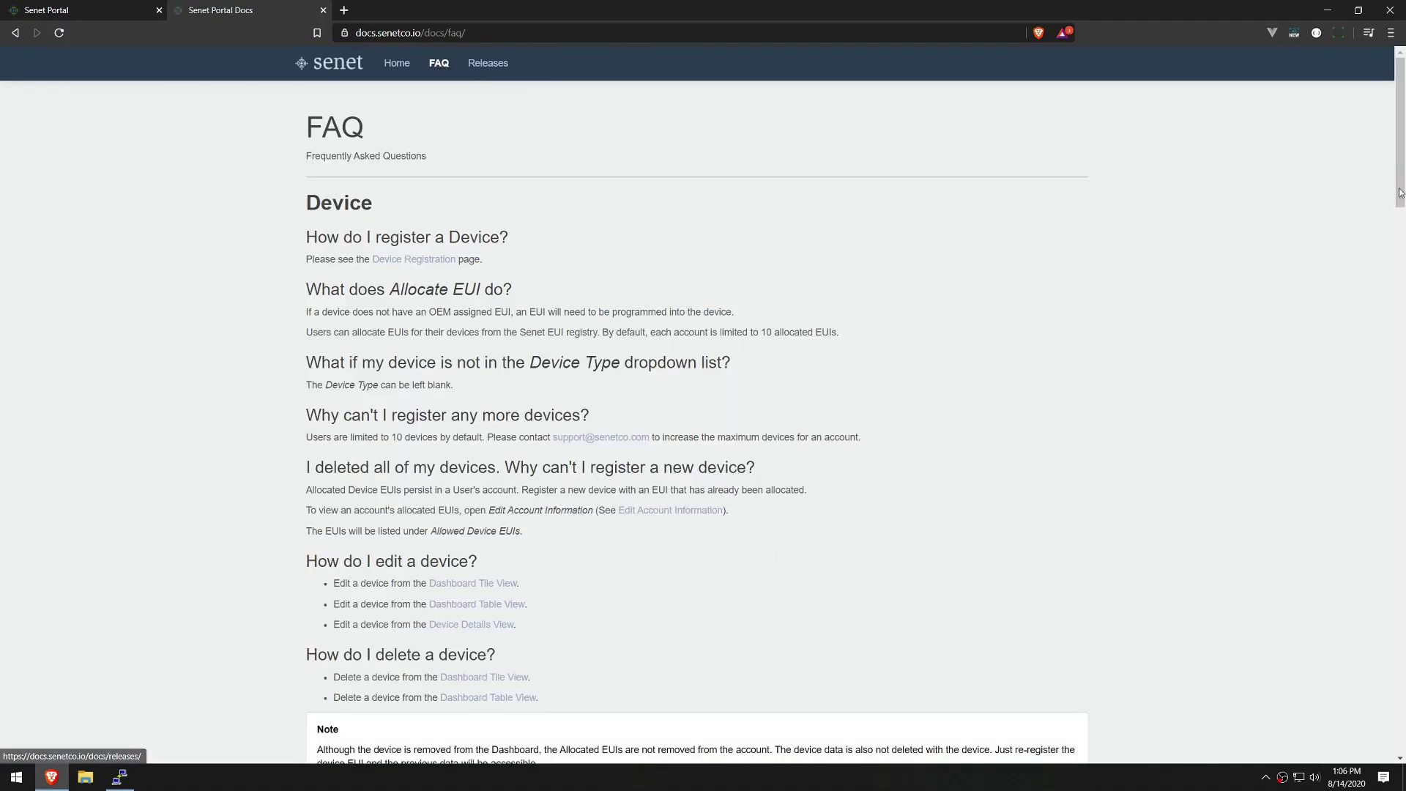
pyautogui.scroll(-7, 1394, 258)
pyautogui.moveTo(1394, 258); pyautogui.dragTo(1362, 456)
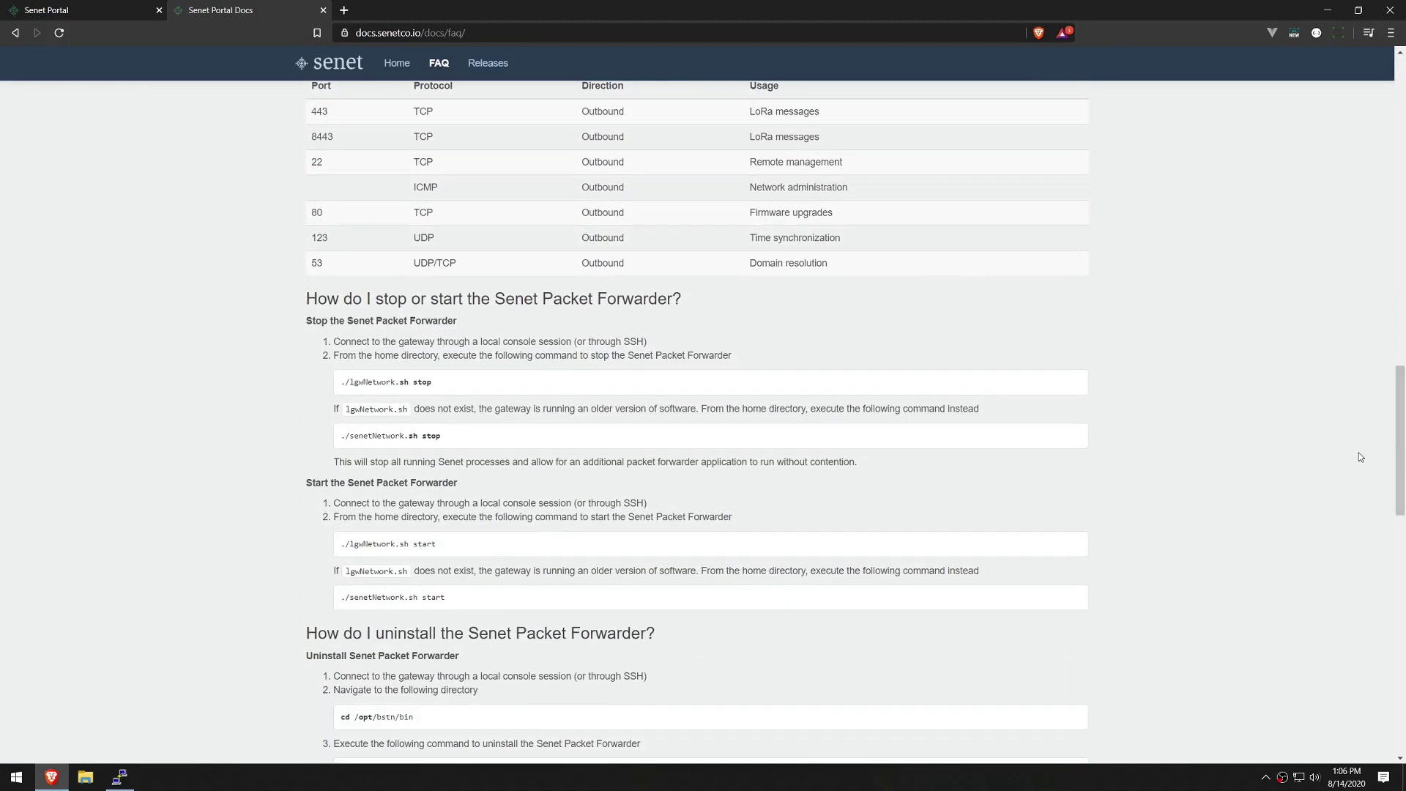
pyautogui.moveTo(443, 298); pyautogui.dragTo(782, 305)
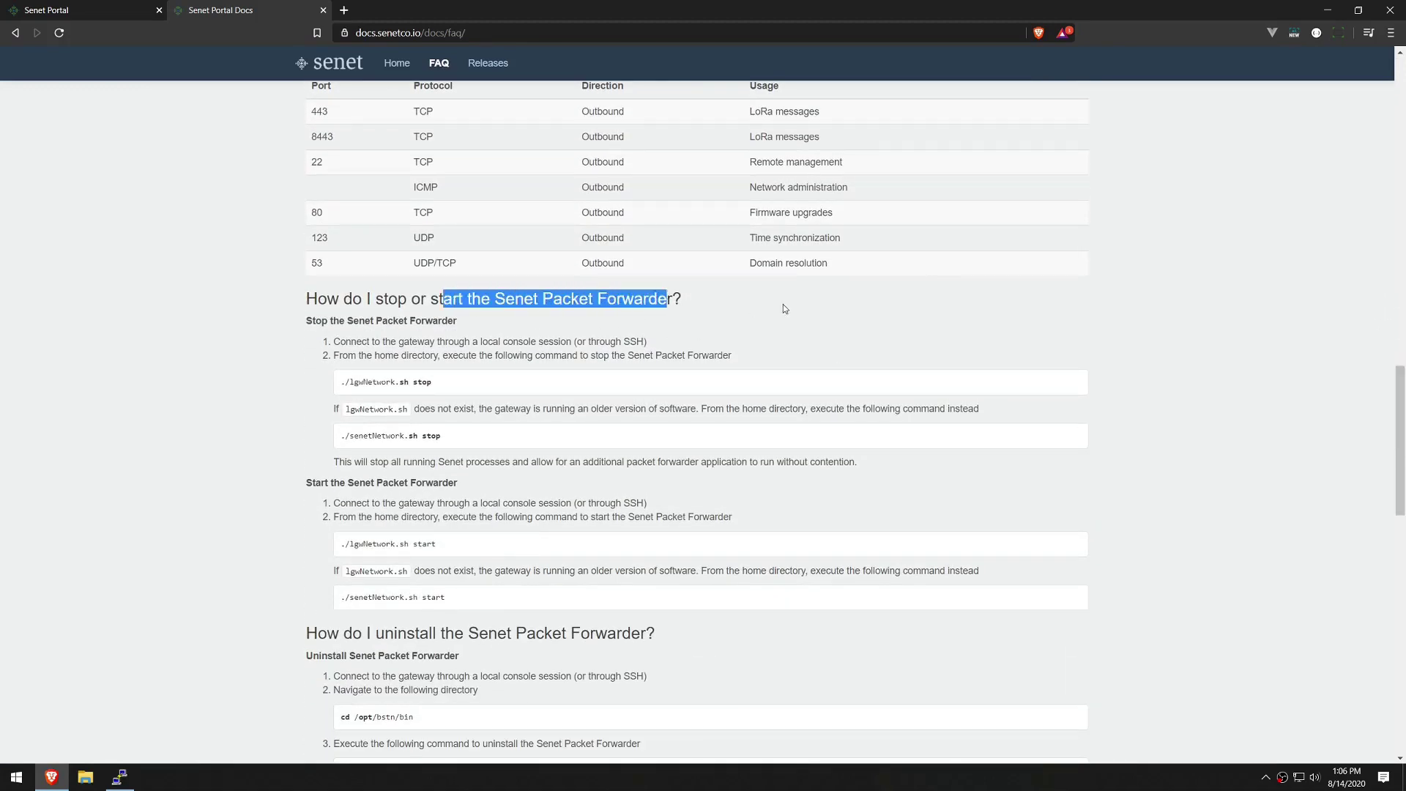
pyautogui.click(782, 304)
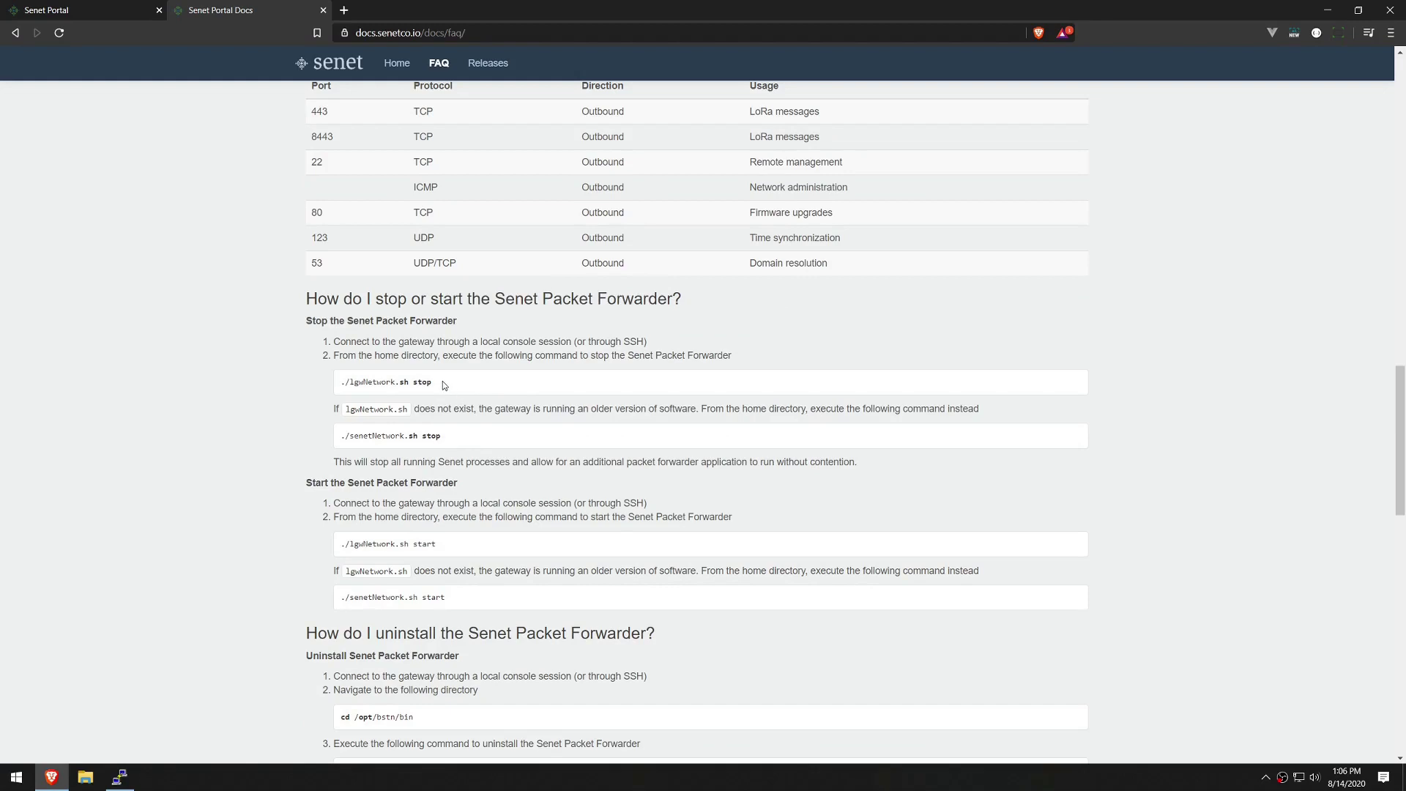
# Stop the gateway's packet forwarder with ./lgwNetwork.sh stop, then return to the portal.
pyautogui.click(119, 777)
pyautogui.moveTo(976, 372); pyautogui.dragTo(1054, 284)
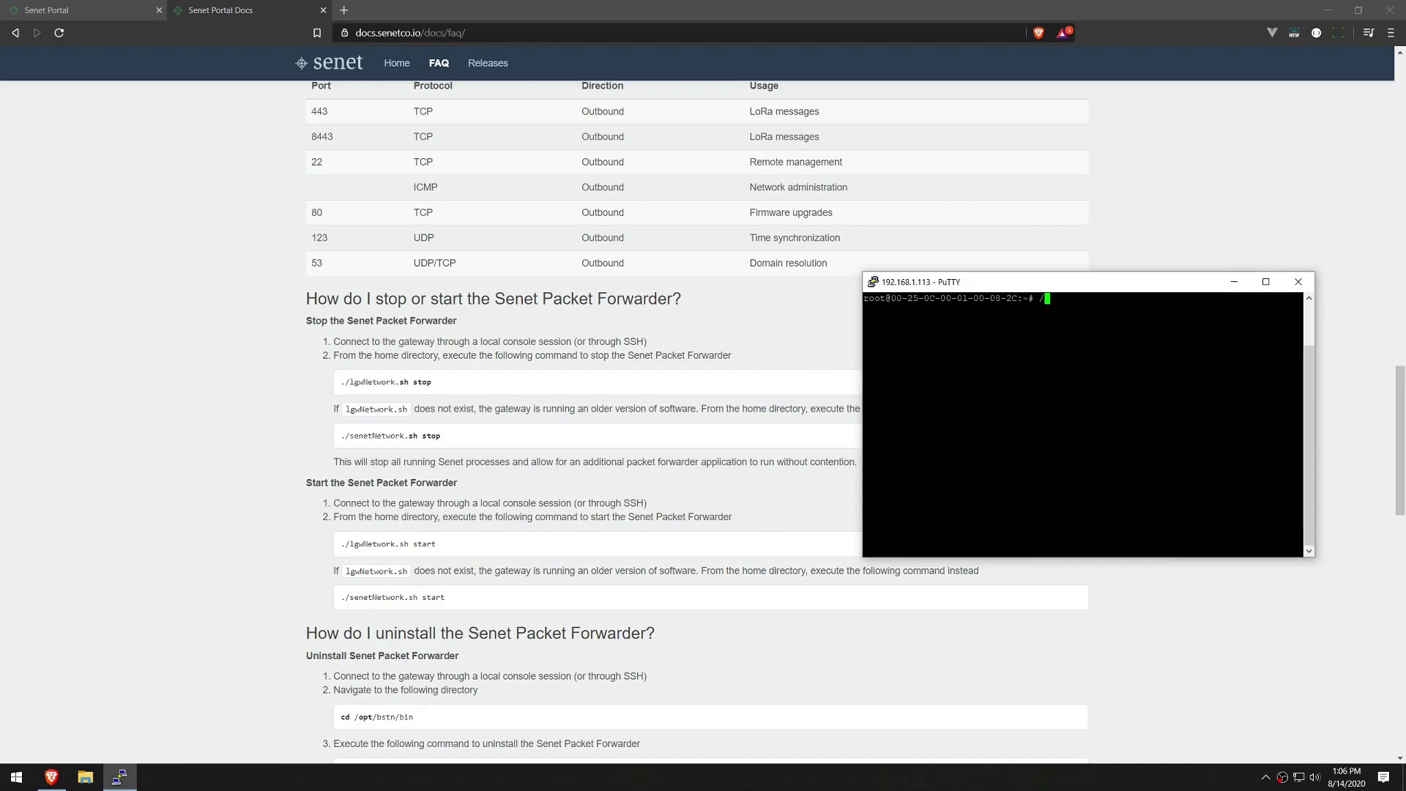
pyautogui.write('./lgwNetwork.sh stop')
pyautogui.press('Return')
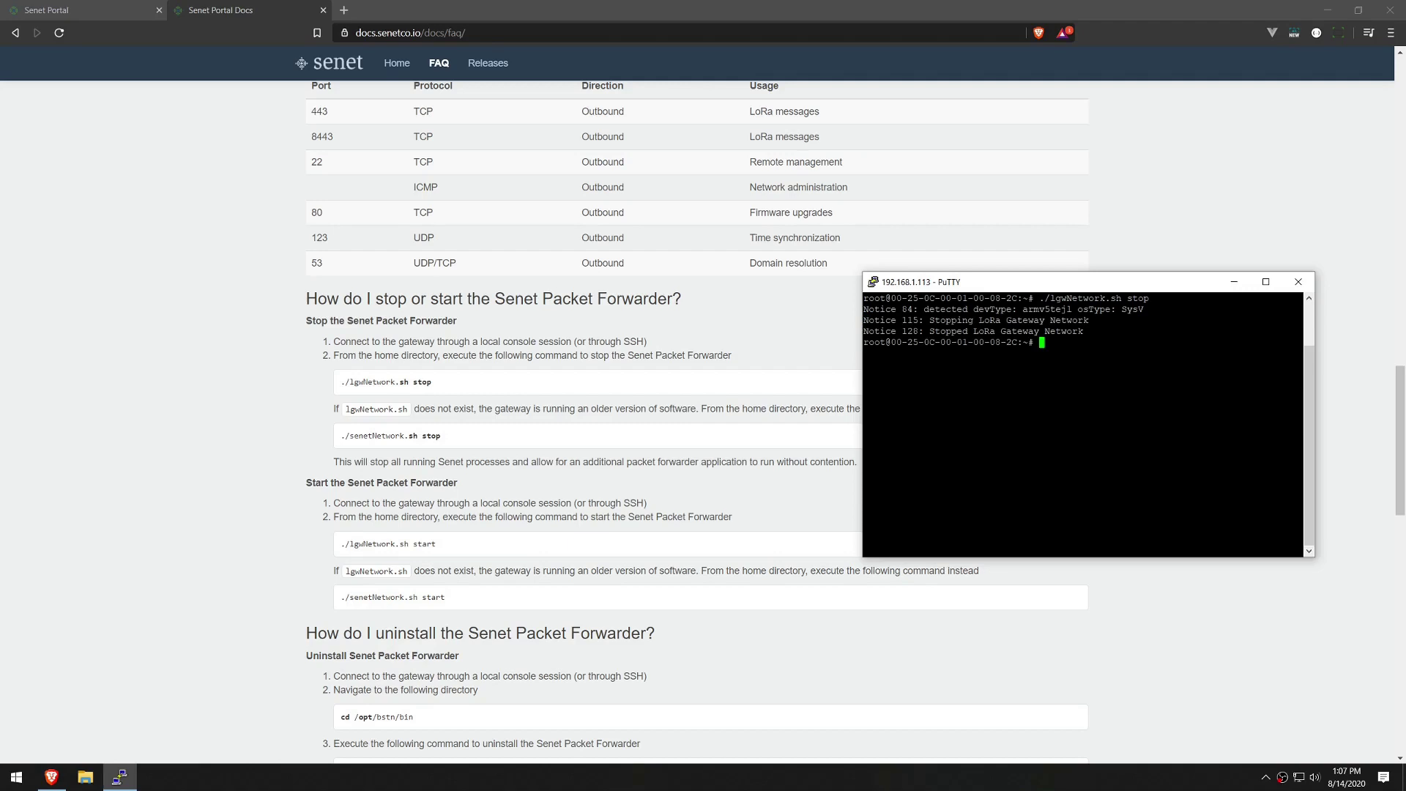
pyautogui.click(65, 7)
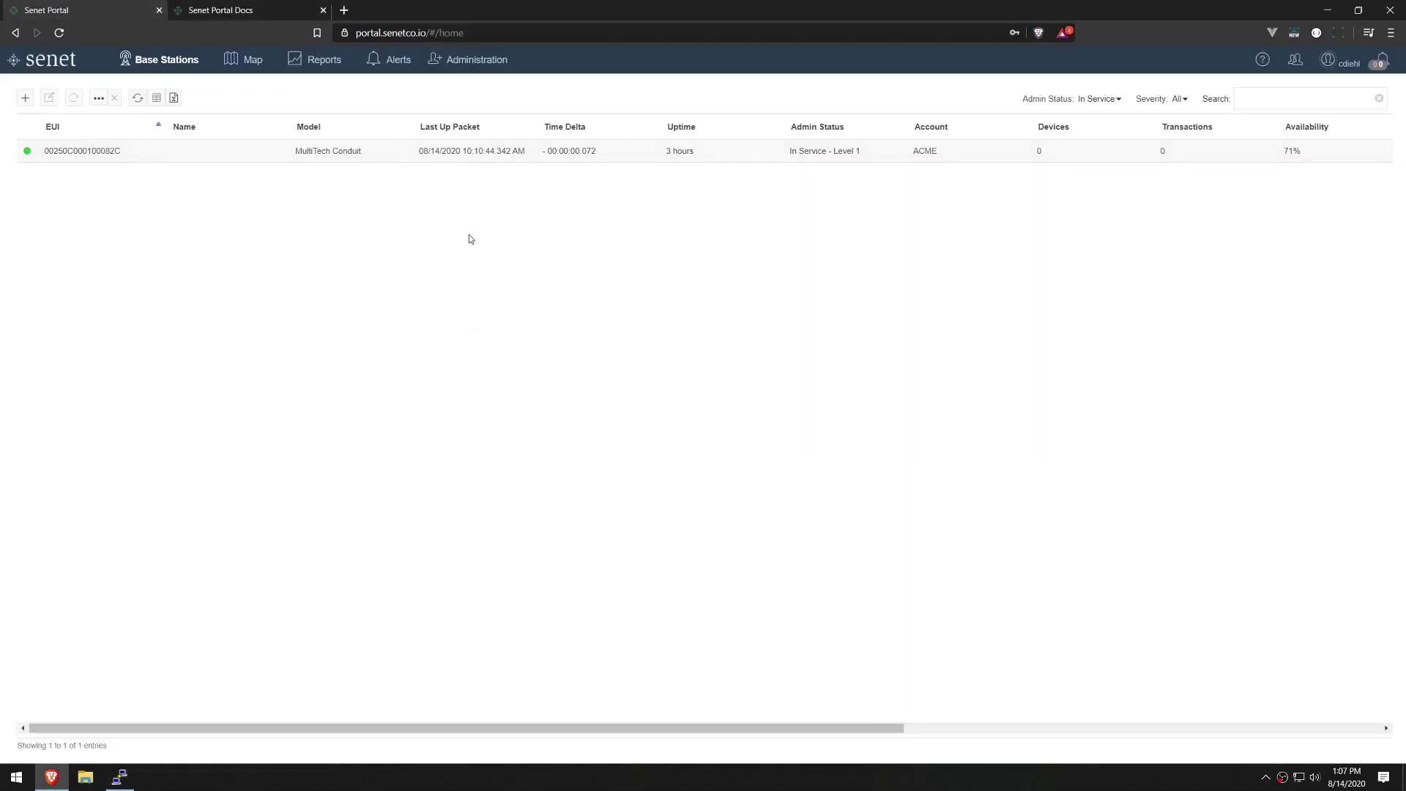
# Check the base station's system events for the latest web socket disconnect, then view Alerts.
pyautogui.click(79, 151)
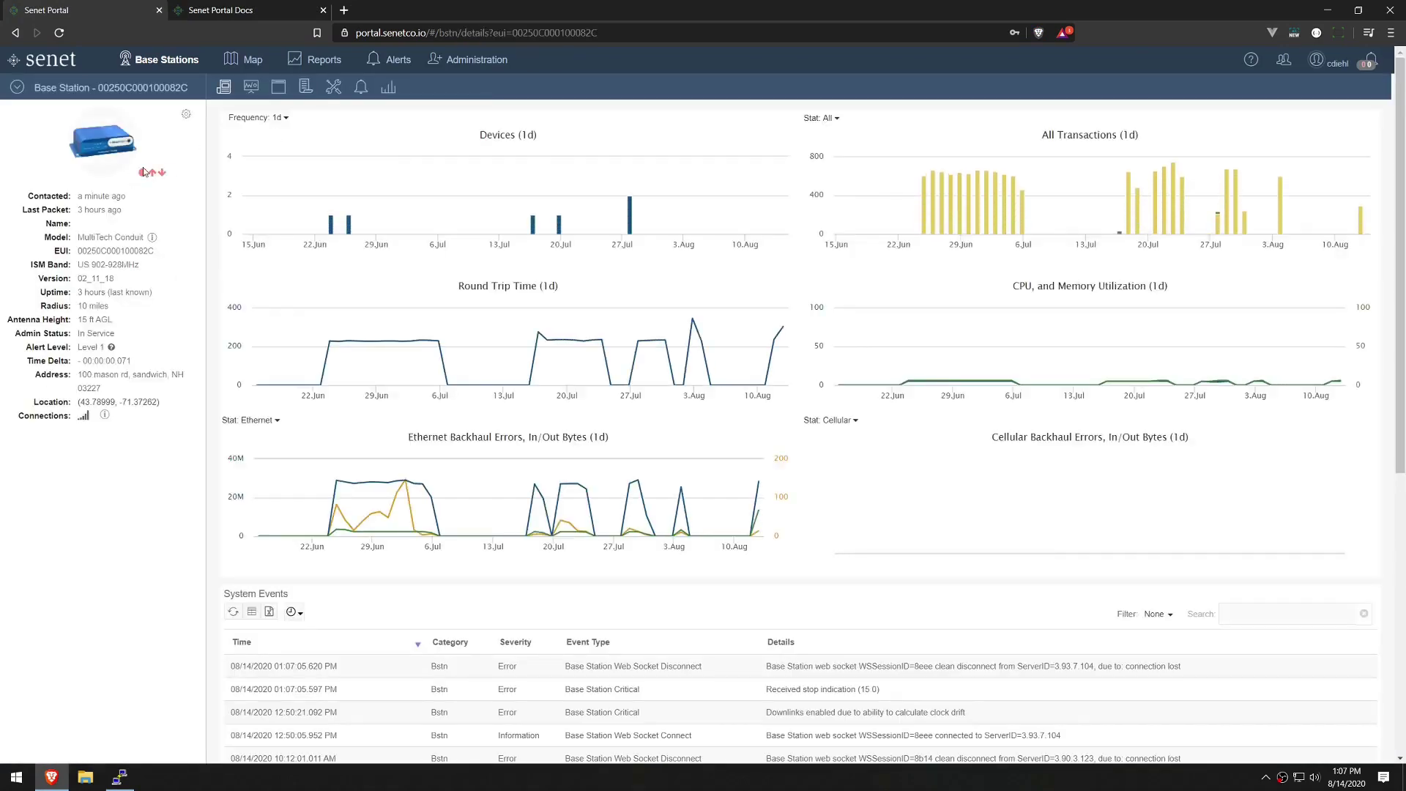
pyautogui.moveTo(142, 178)
pyautogui.scroll(-1, 533, 390)
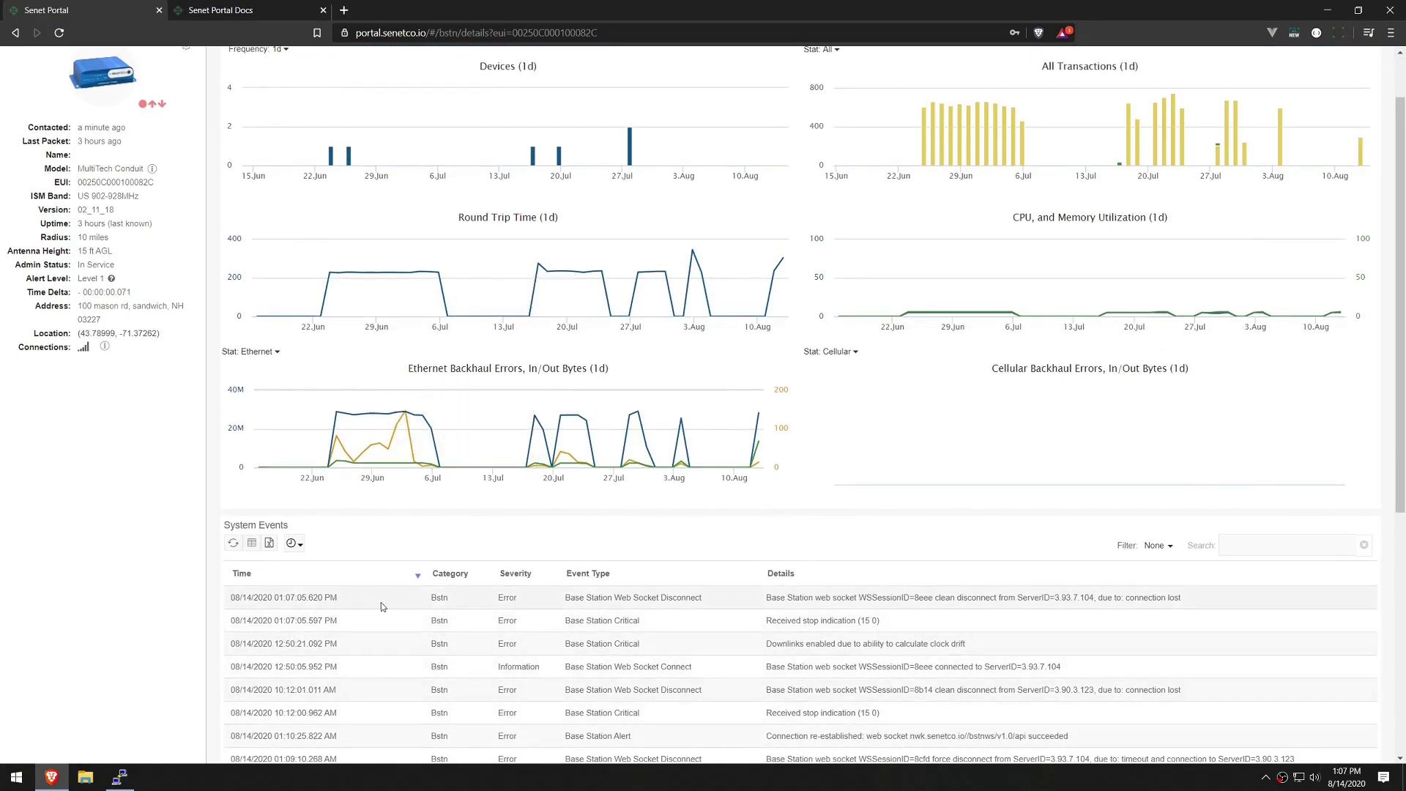
pyautogui.click(380, 604)
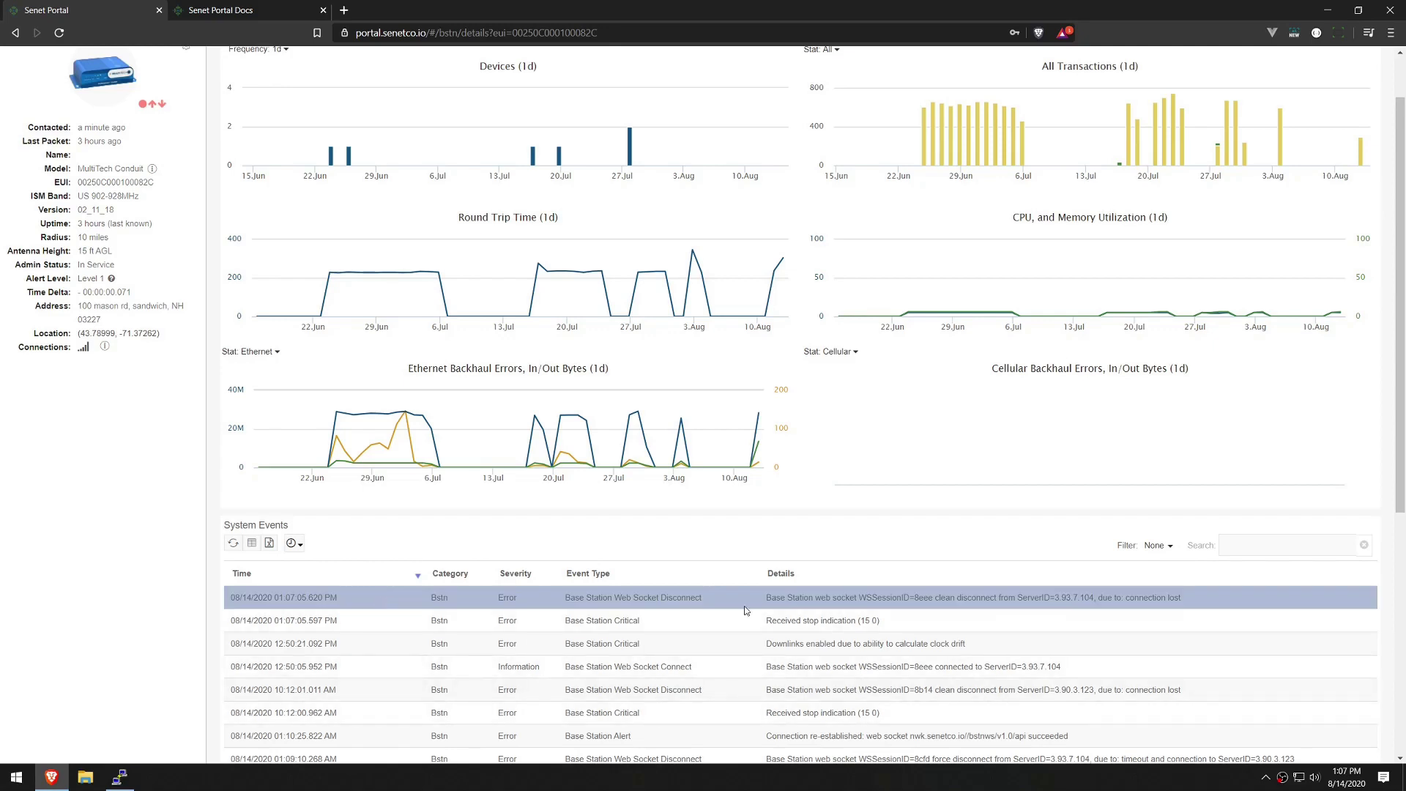
pyautogui.scroll(1, 746, 610)
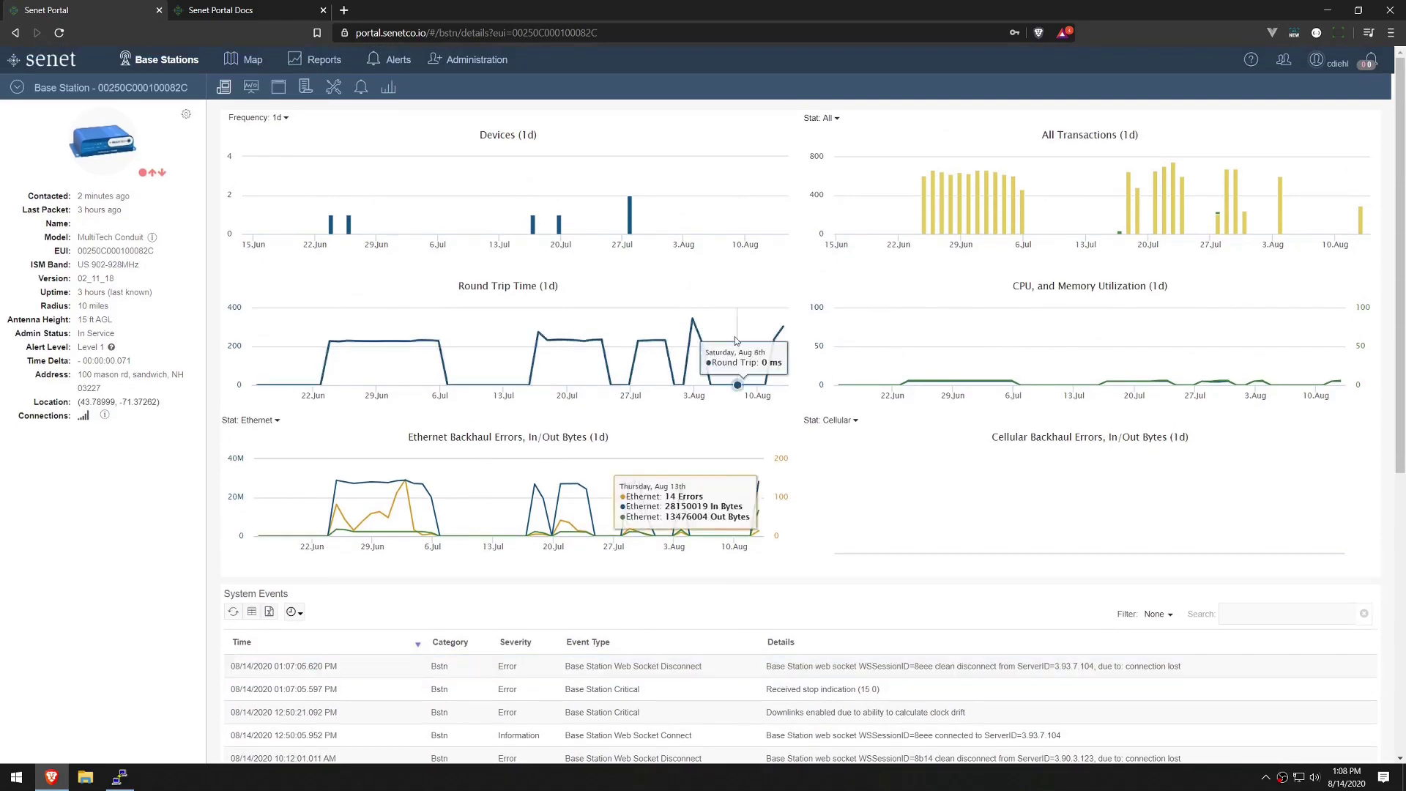
pyautogui.click(400, 69)
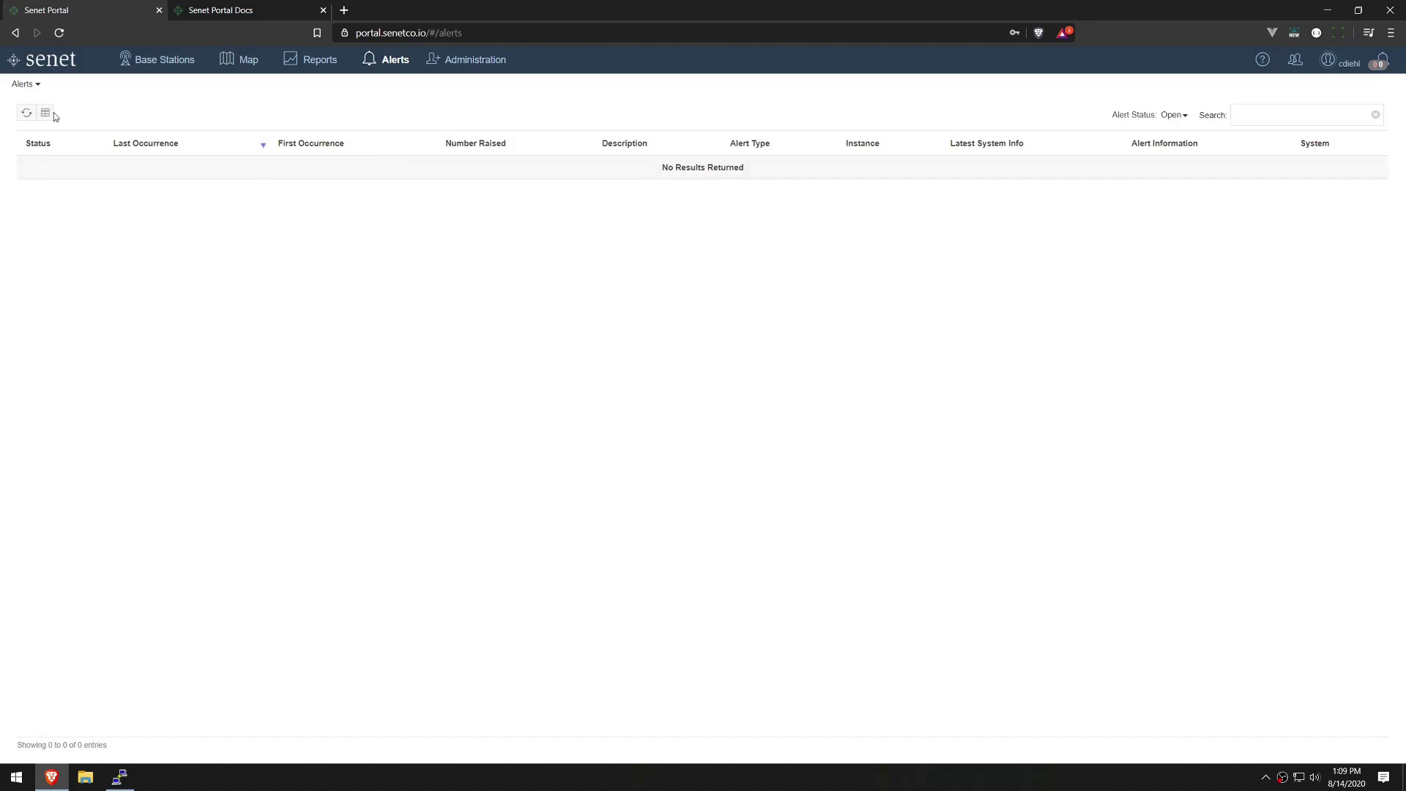
# Refresh the Alerts list until the No Connection alert appears, then view its Gmail email.
pyautogui.click(26, 113)
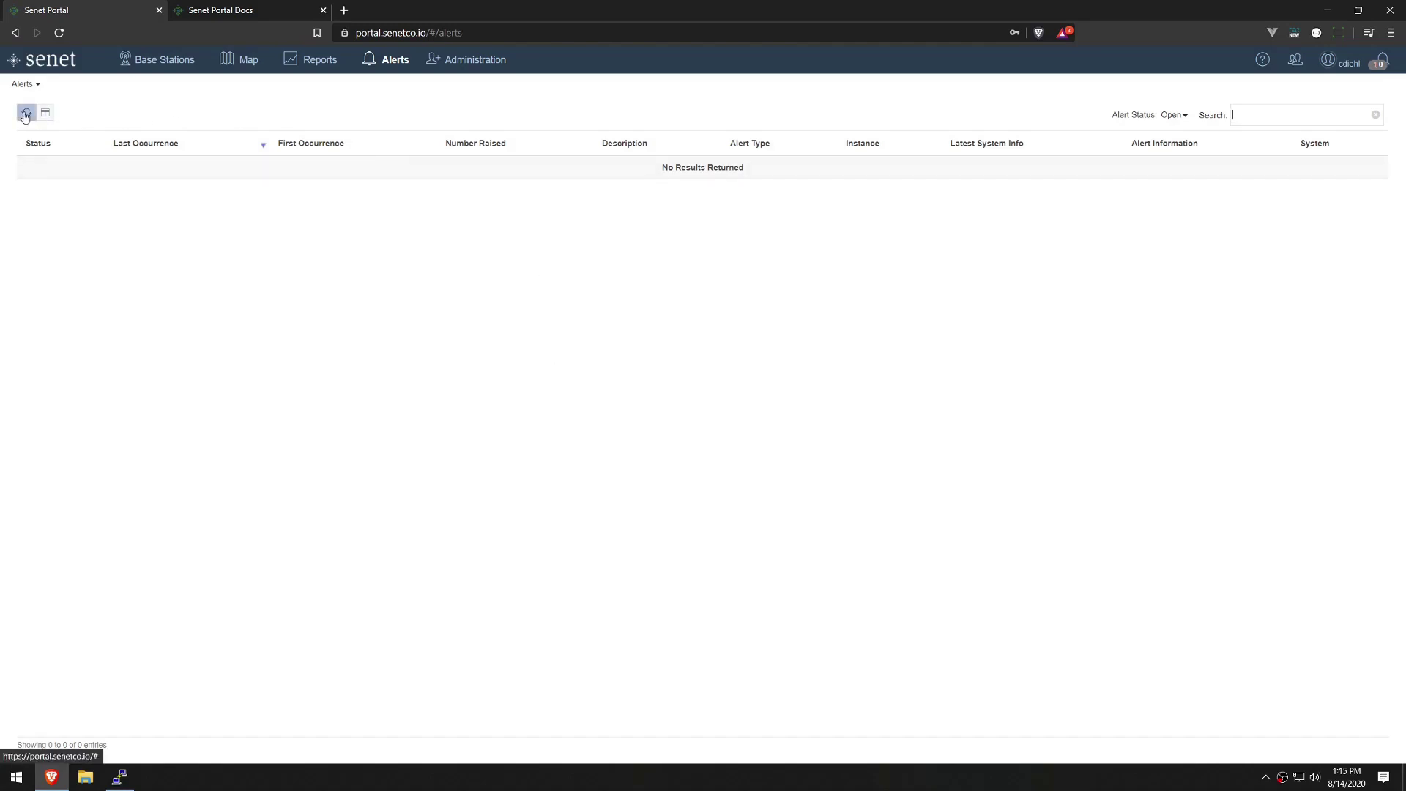
pyautogui.click(26, 114)
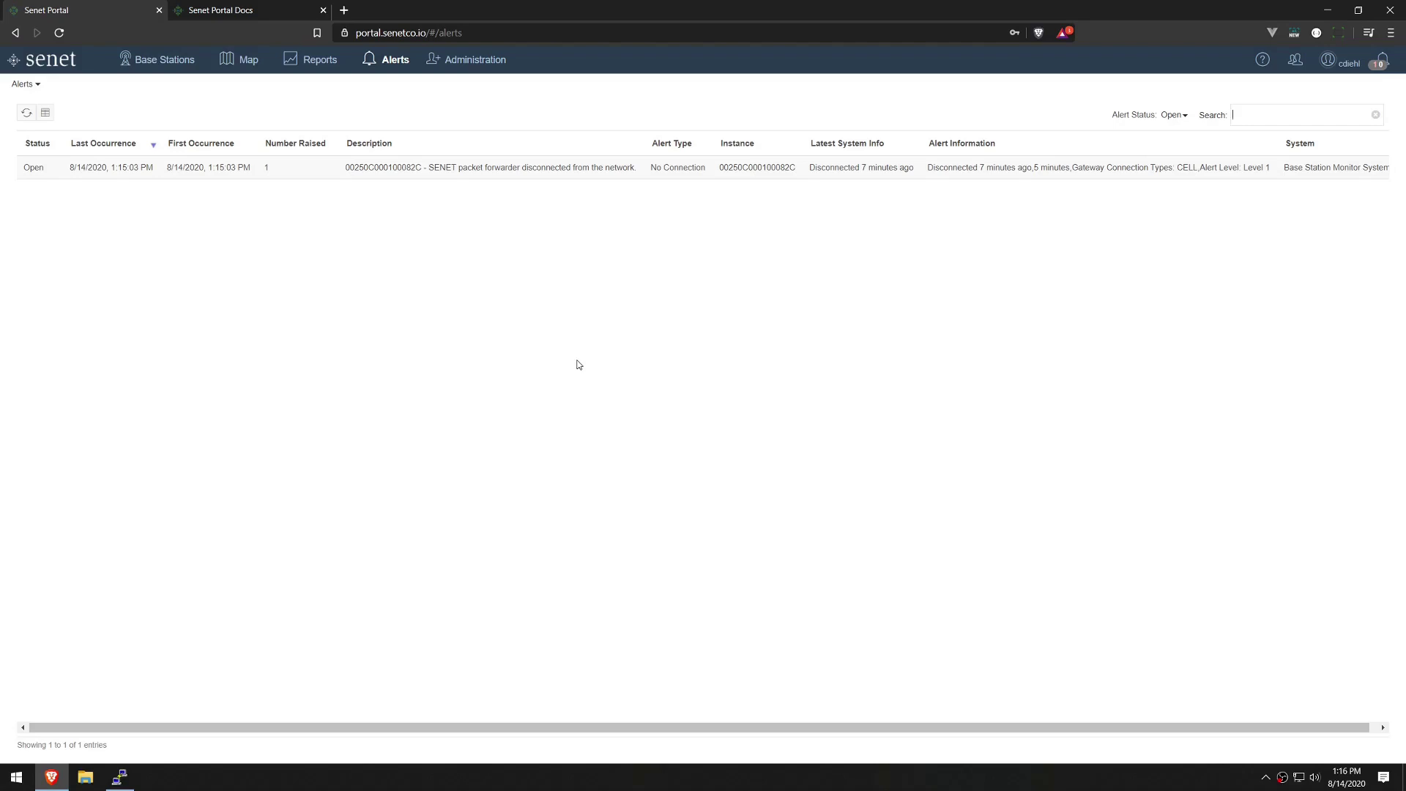
pyautogui.hotkey('alt', 'Tab')
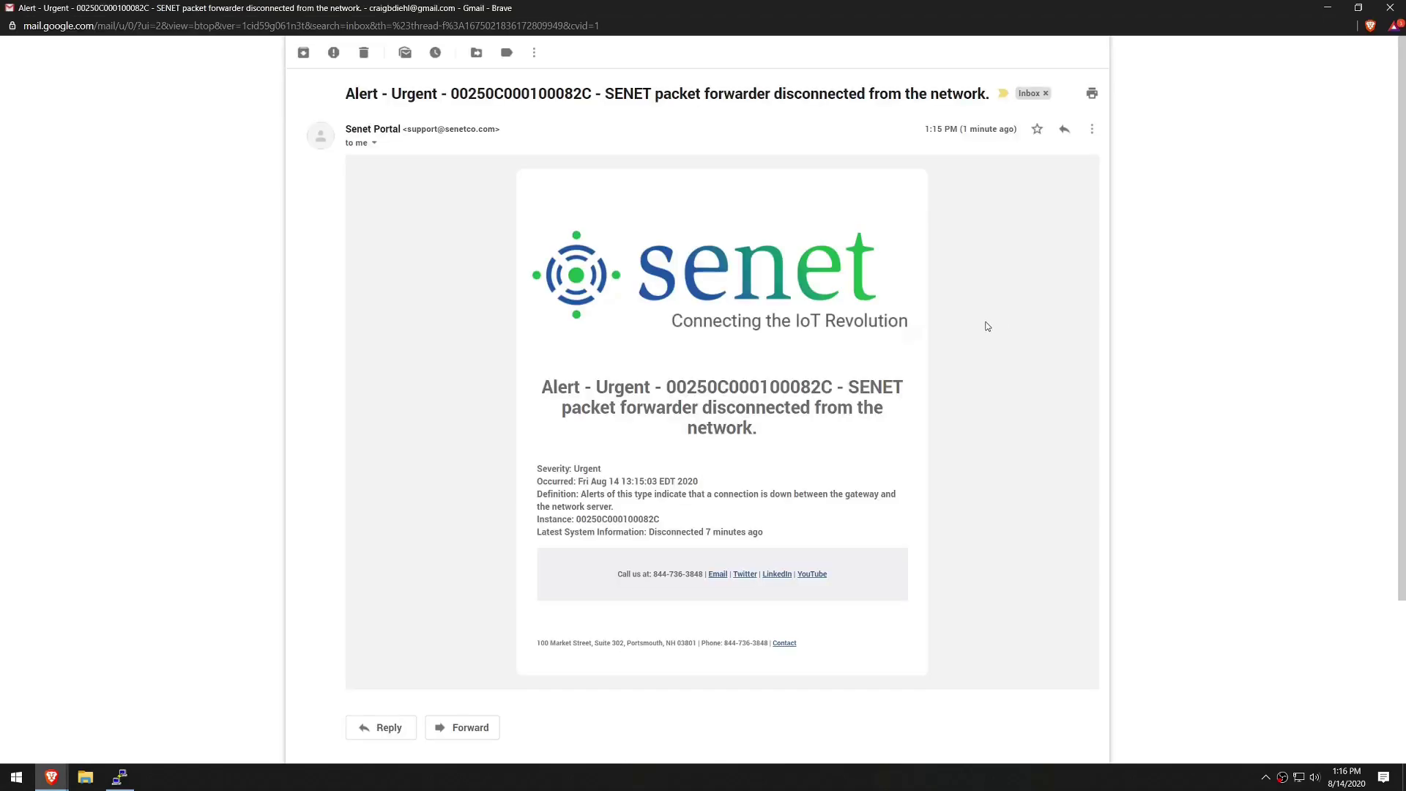
# Read the urgent disconnect alert email for base station 00250C000100082C, then return to the portal.
pyautogui.doubleClick(636, 391)
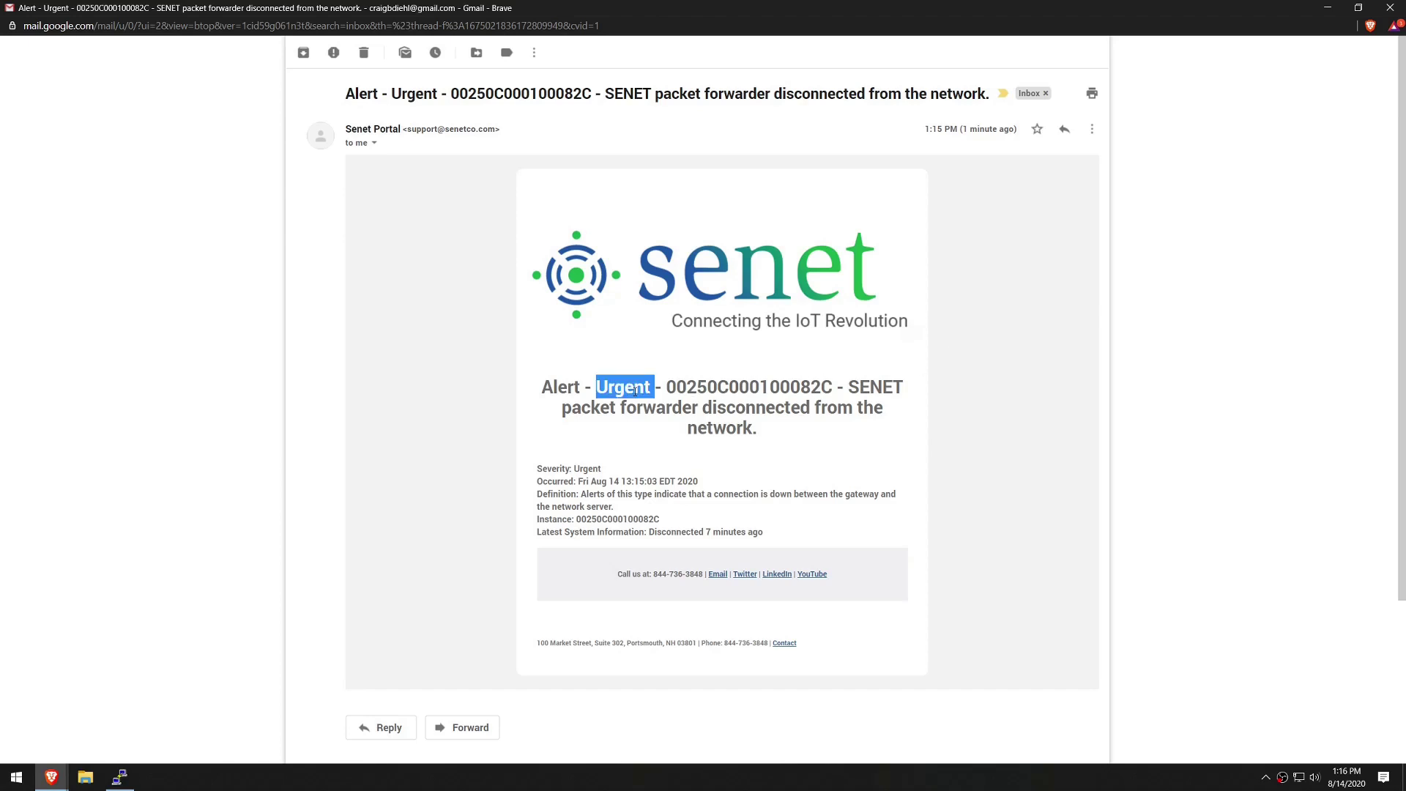
pyautogui.doubleClick(747, 388)
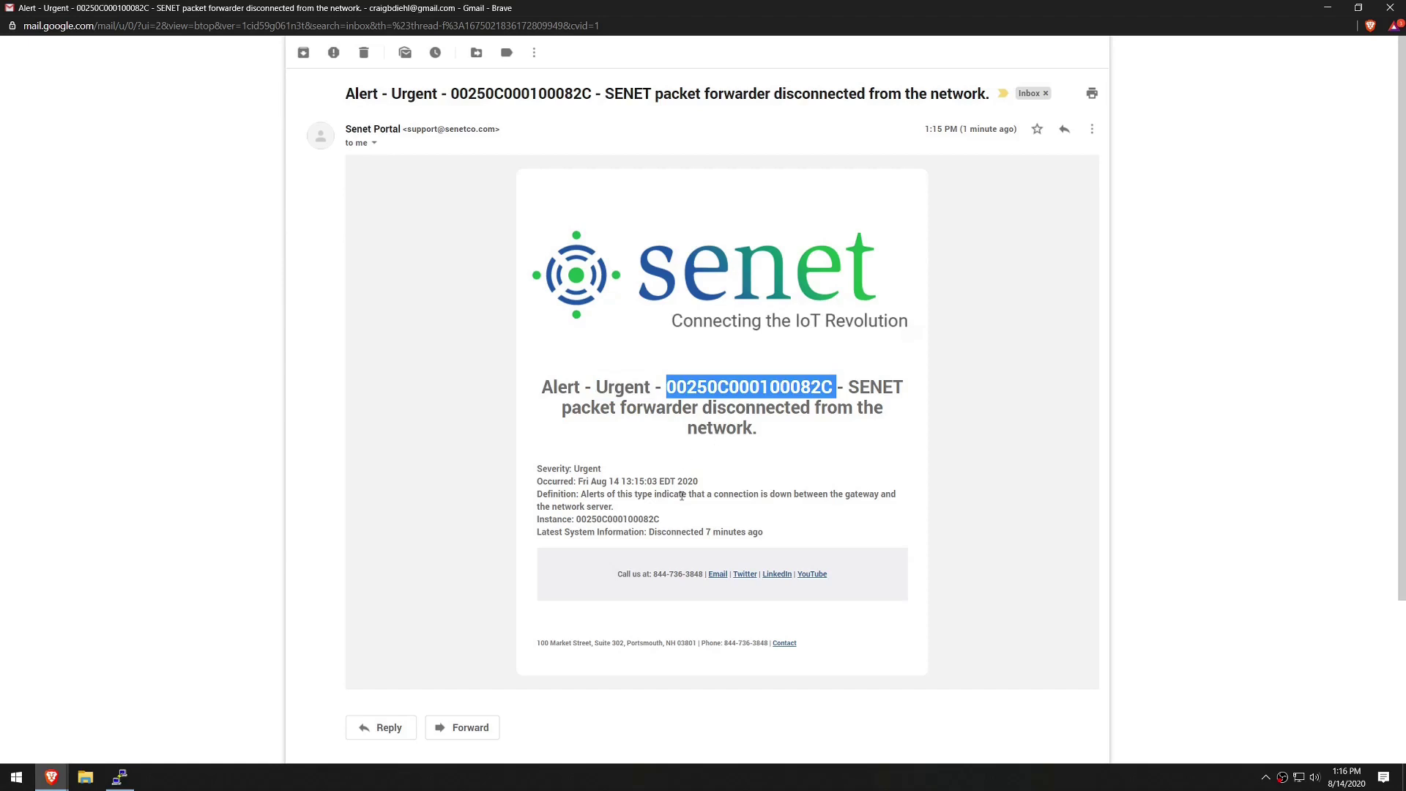
pyautogui.moveTo(765, 533); pyautogui.dragTo(526, 474)
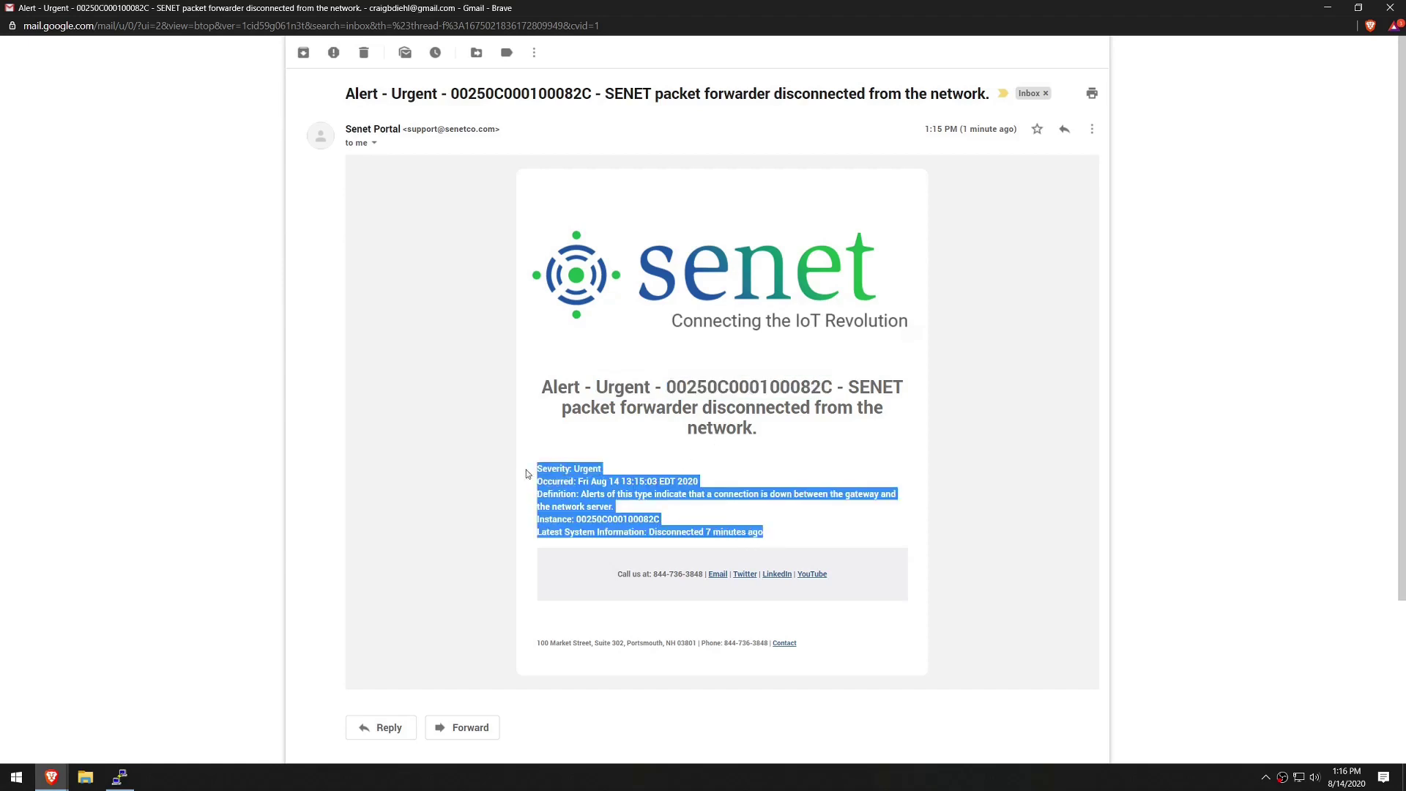
pyautogui.click(662, 463)
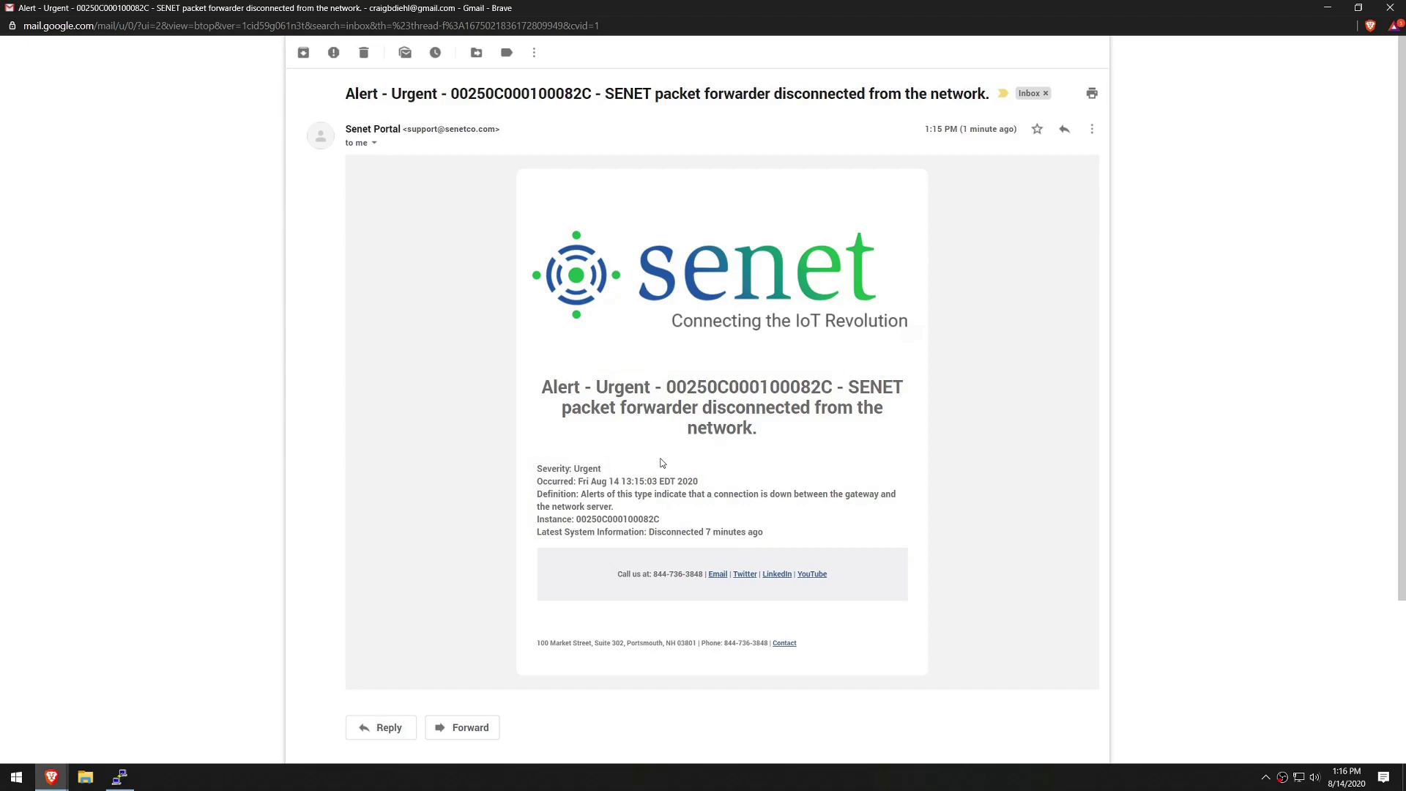
pyautogui.hotkey('alt', 'Tab')
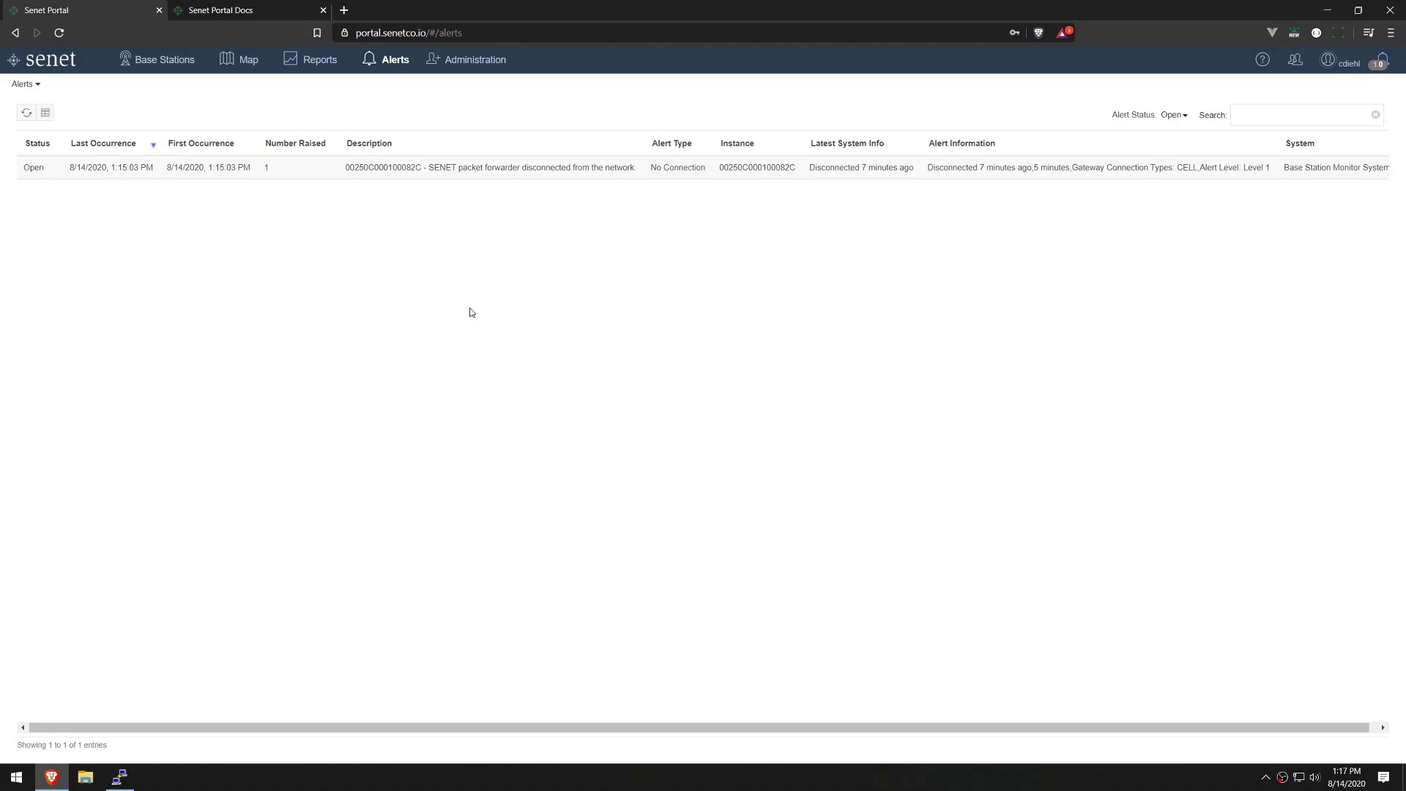
# Restart the gateway's packet forwarder by running ./lgwNetwork.sh start.
pyautogui.click(120, 776)
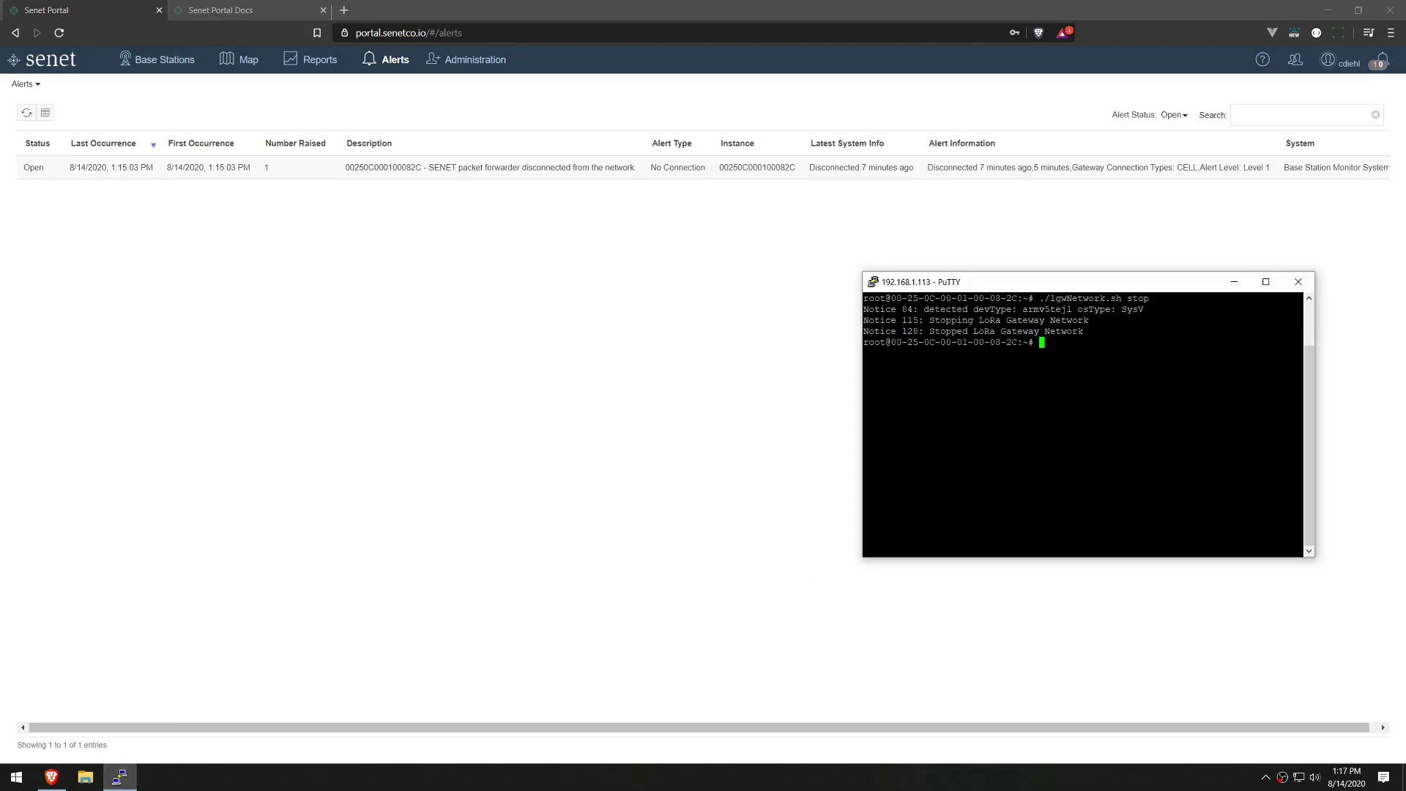
pyautogui.press('Up')
pyautogui.press('BackSpace')
pyautogui.press('BackSpace')
pyautogui.write('art')
pyautogui.press('Return')
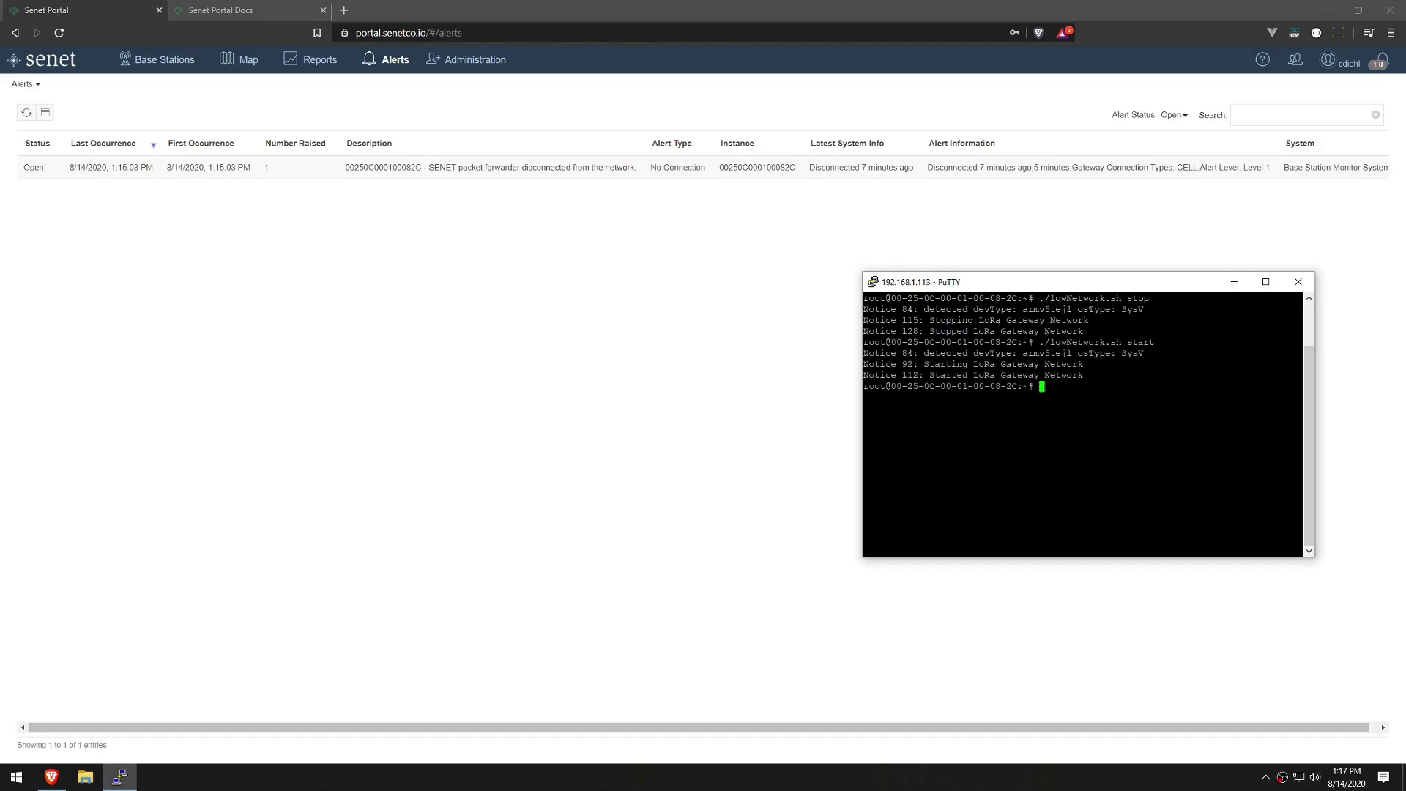
pyautogui.click(608, 414)
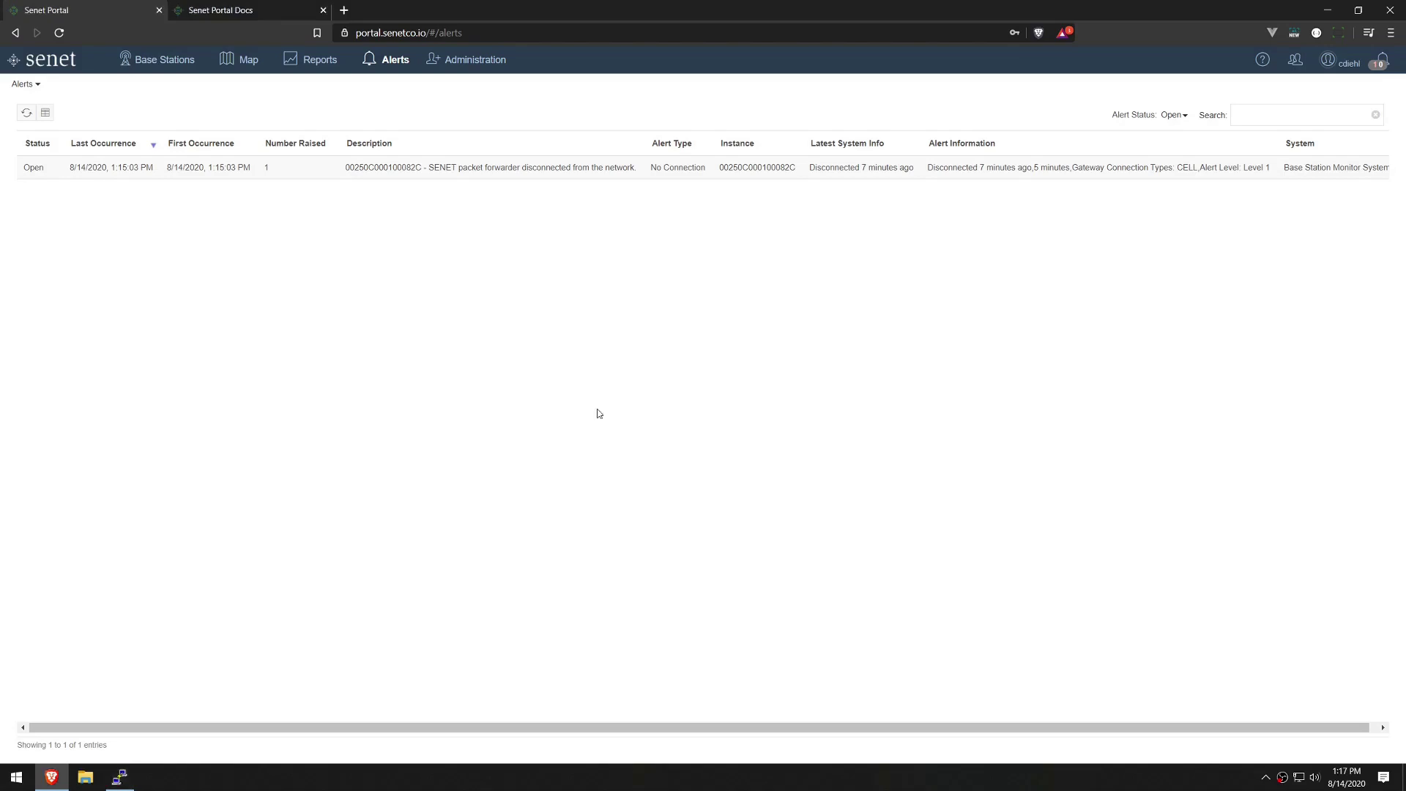
pyautogui.click(164, 59)
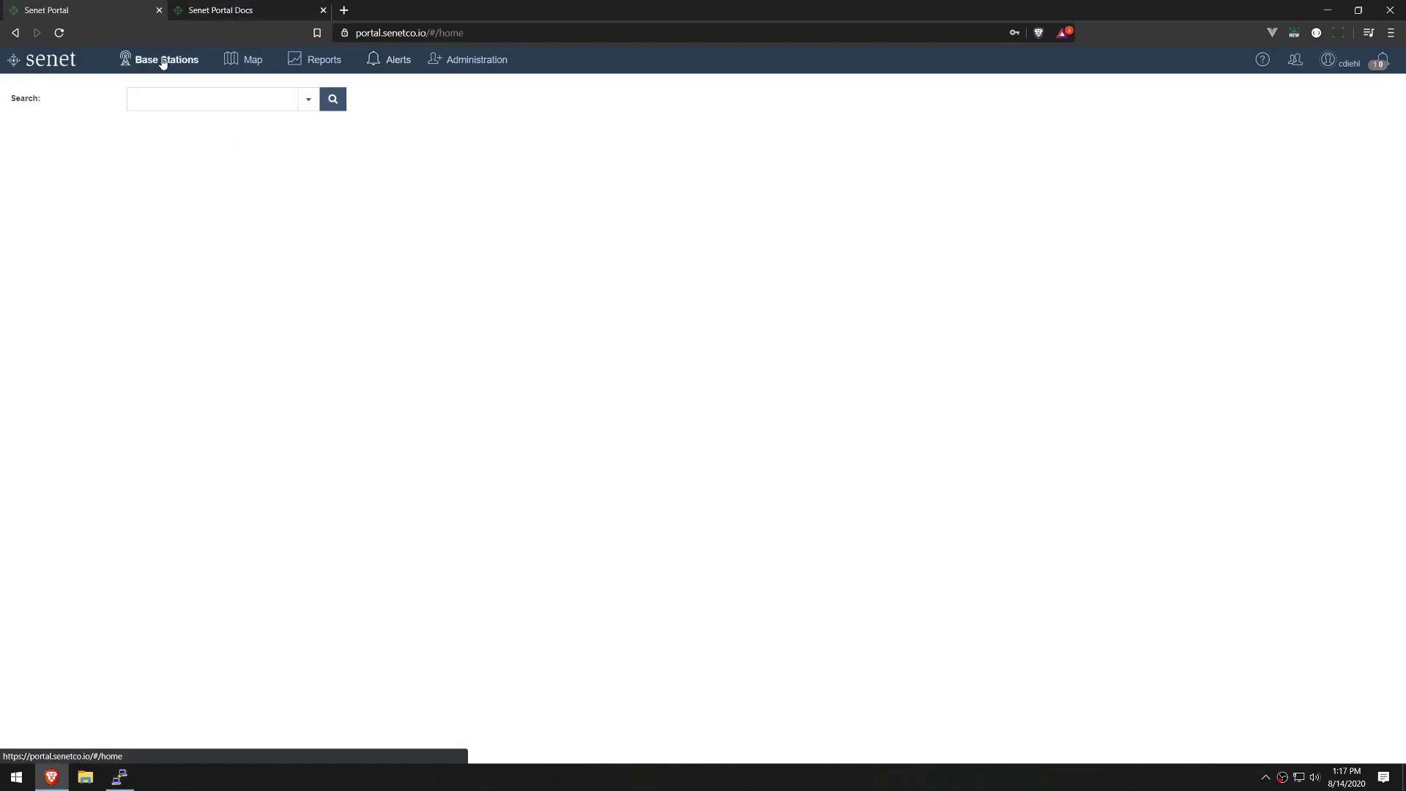
pyautogui.click(110, 155)
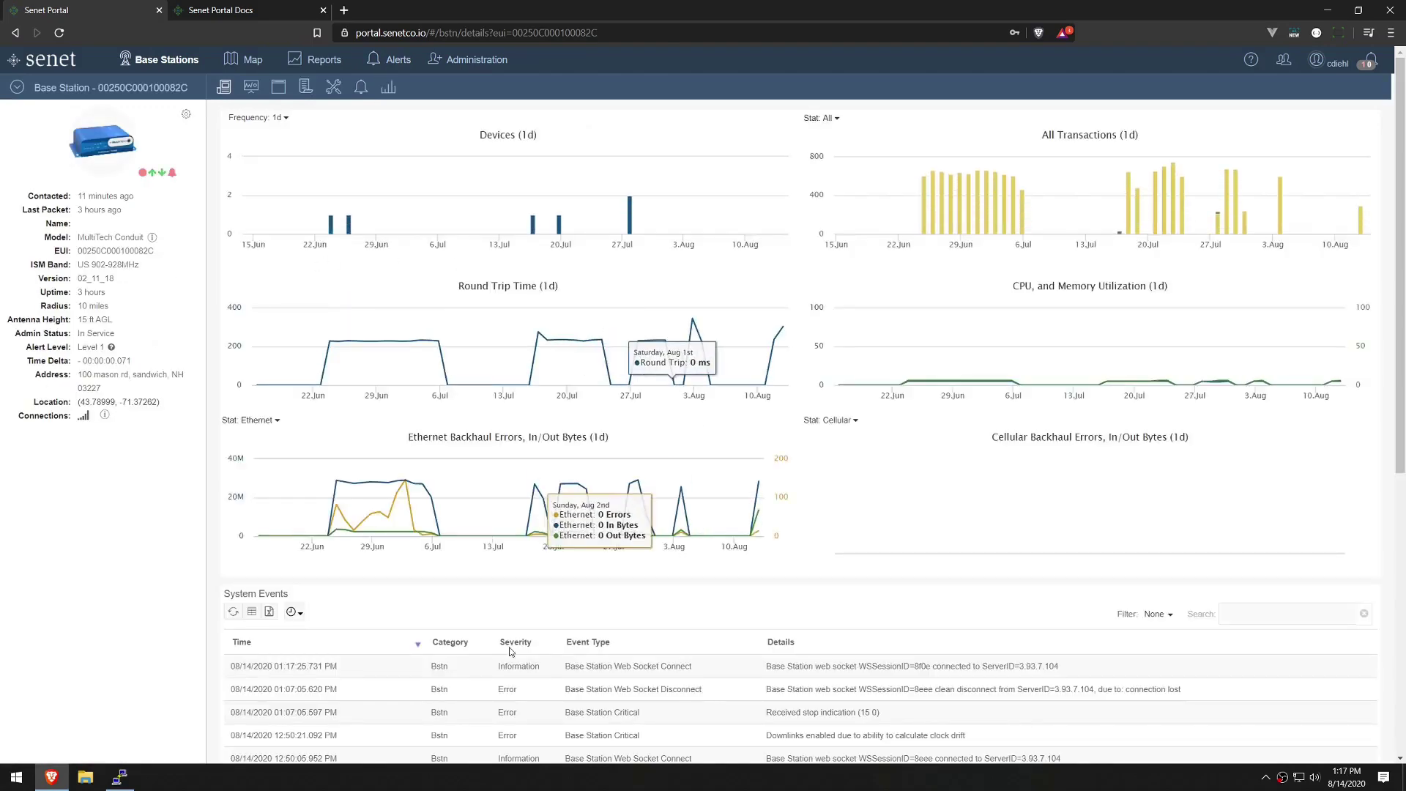
pyautogui.click(710, 666)
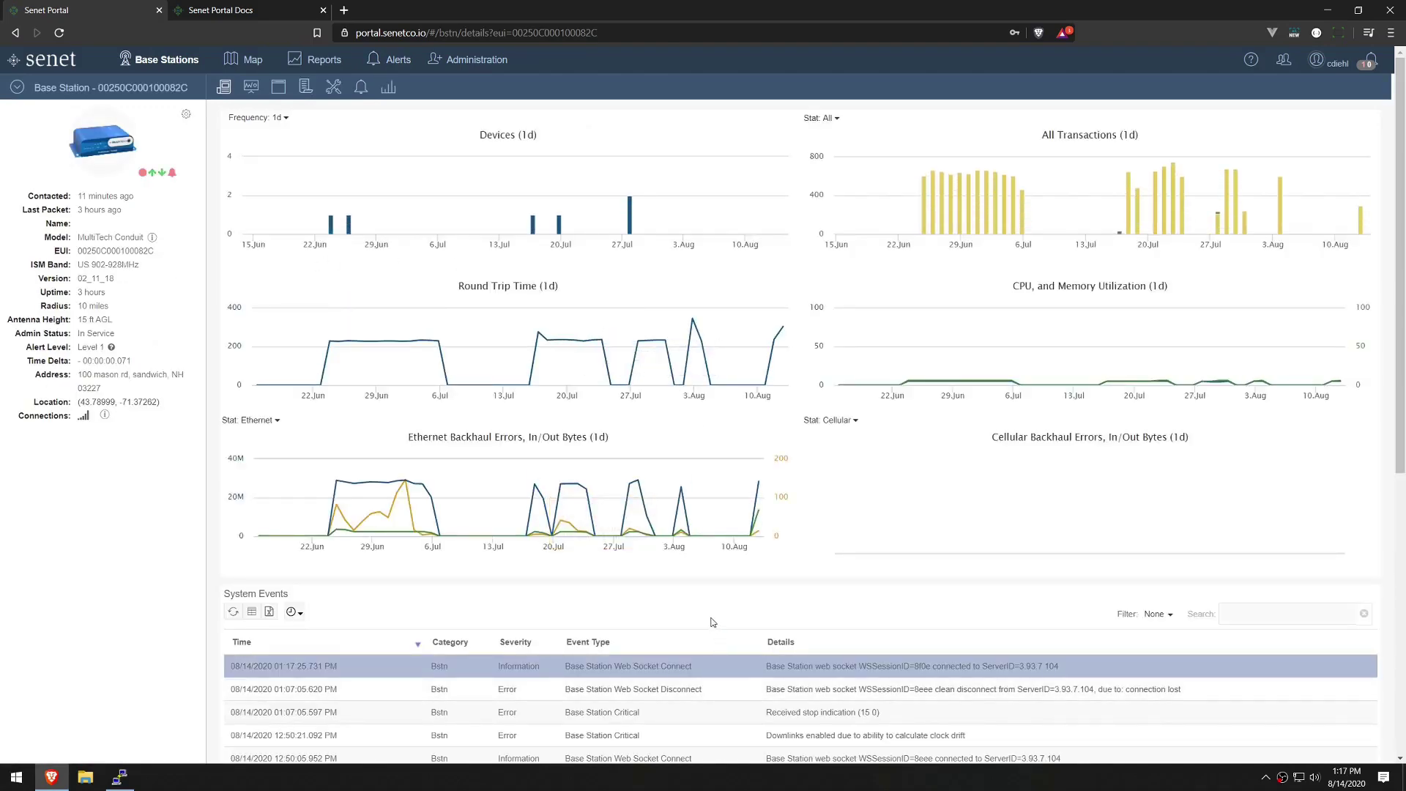
pyautogui.click(396, 59)
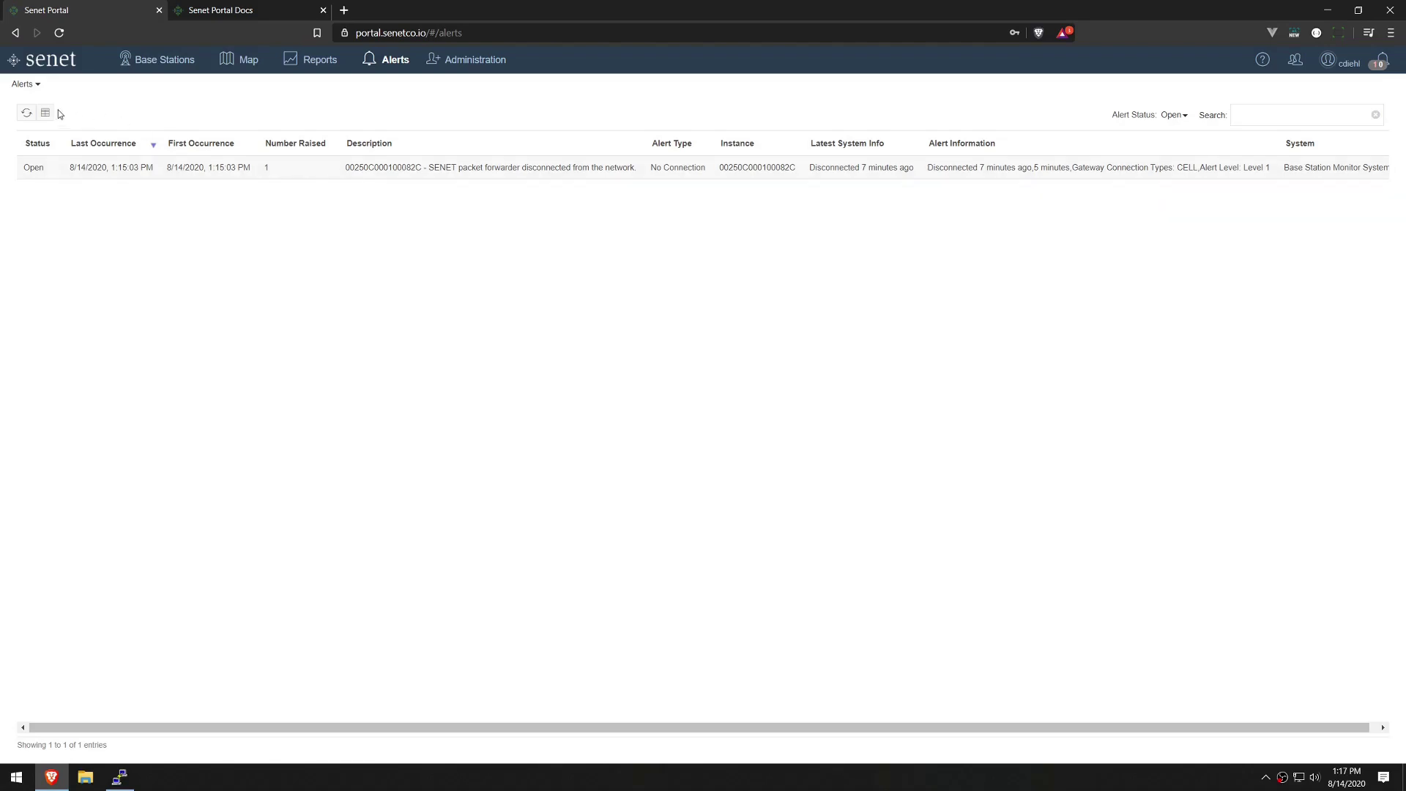
# Refresh alerts, find the disconnect alert under Cleared status, then filter back to Open.
pyautogui.click(27, 113)
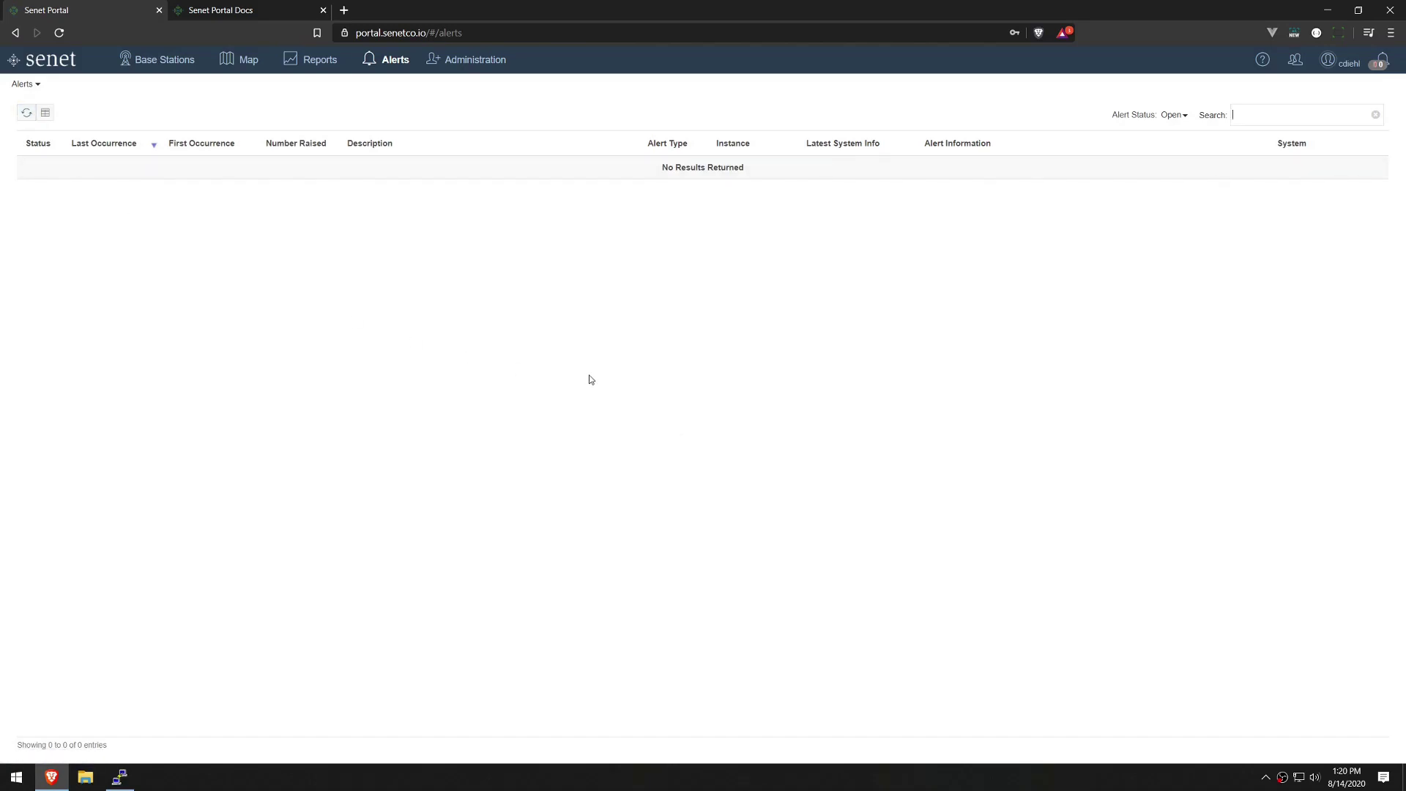
pyautogui.click(1184, 117)
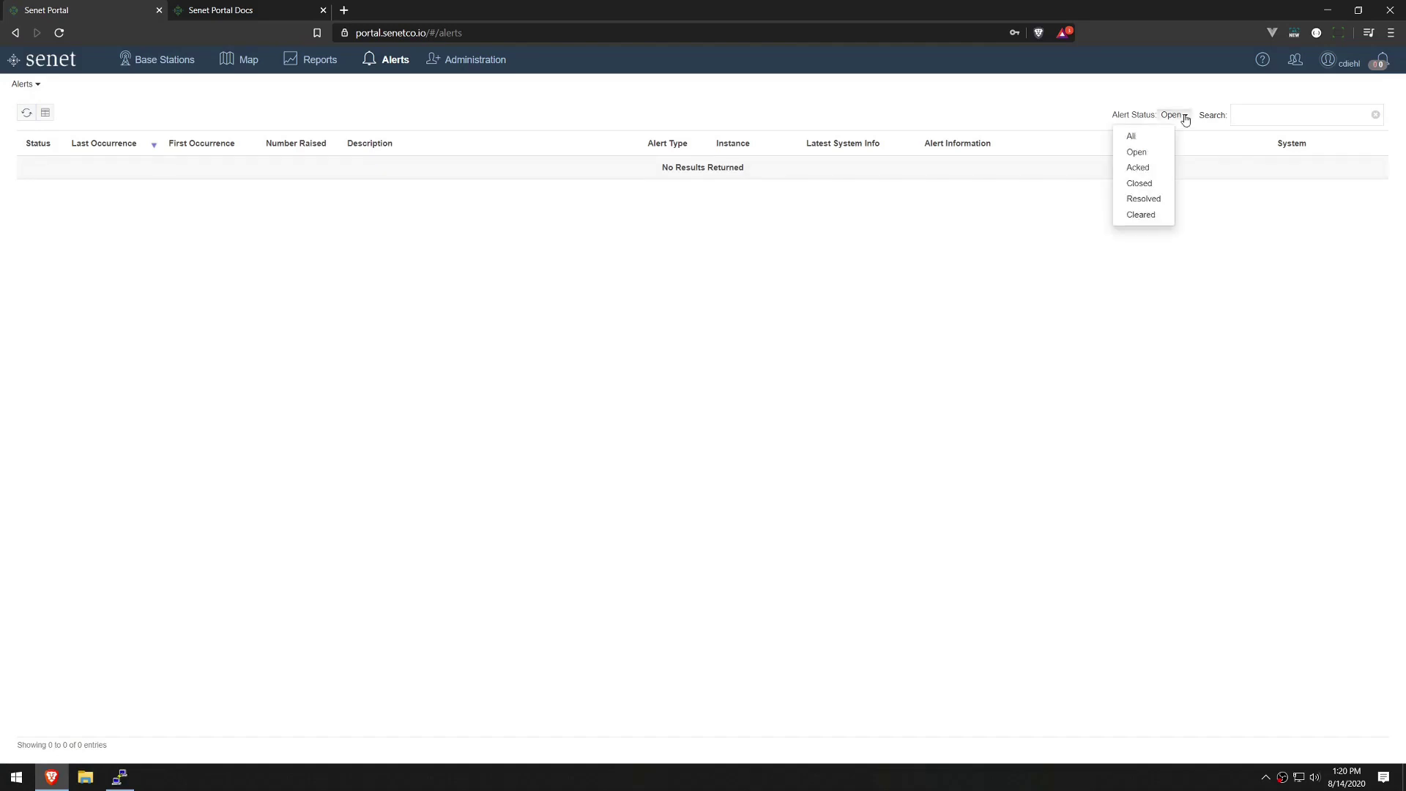
pyautogui.click(1159, 215)
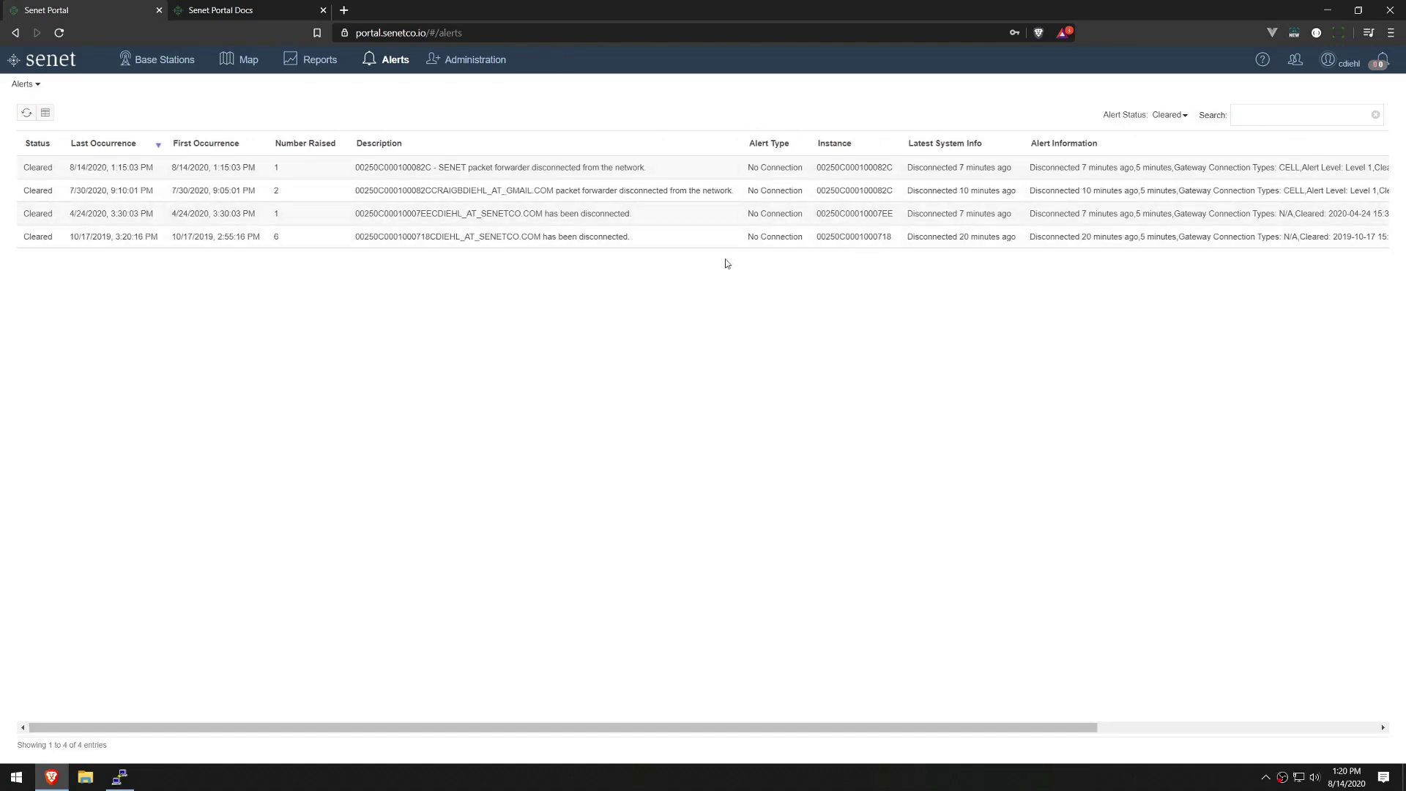
pyautogui.click(1179, 115)
pyautogui.click(1149, 153)
pyautogui.click(1177, 115)
pyautogui.click(1110, 151)
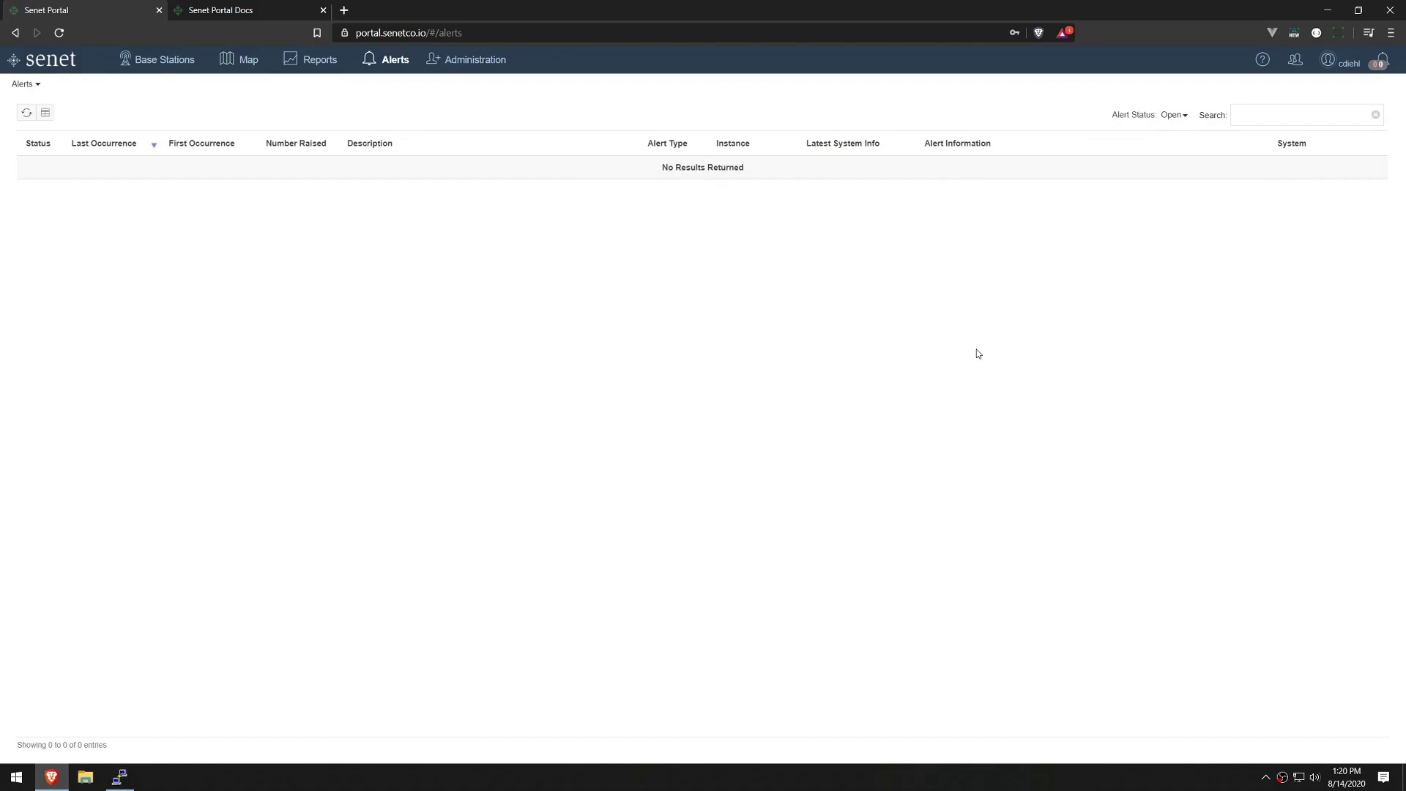
pyautogui.click(25, 85)
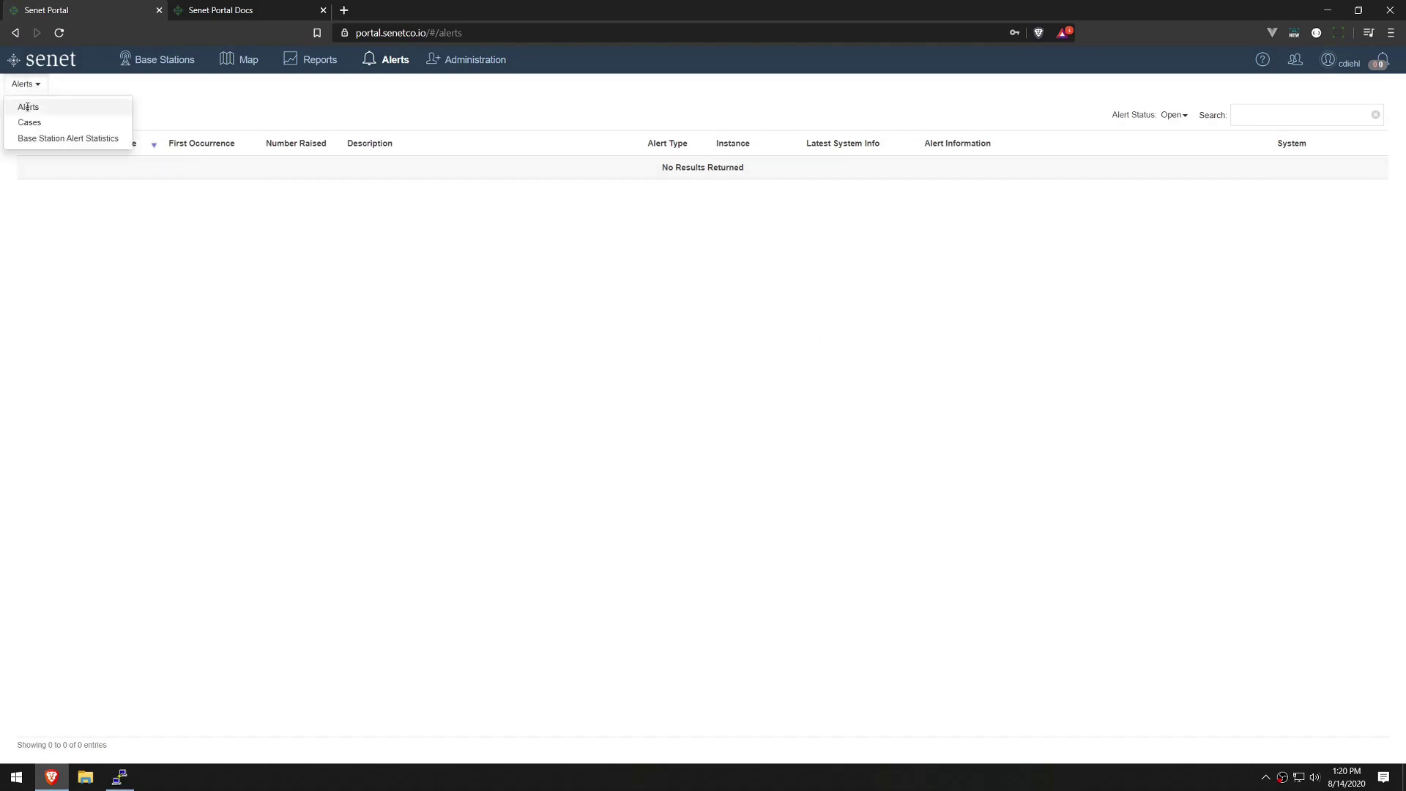
# From the Cases list, start a new case for base station 00250C000100082C.
pyautogui.click(29, 122)
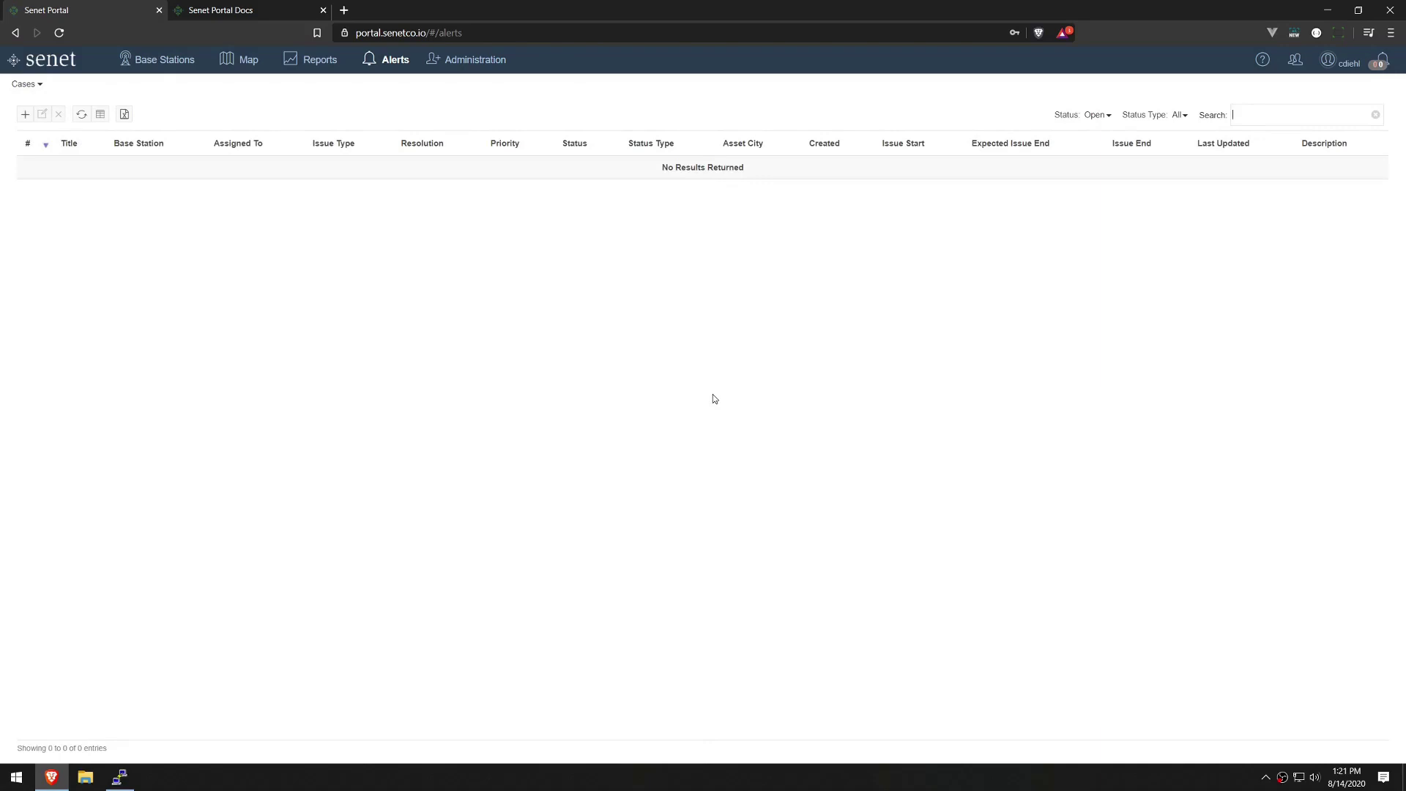
pyautogui.click(25, 115)
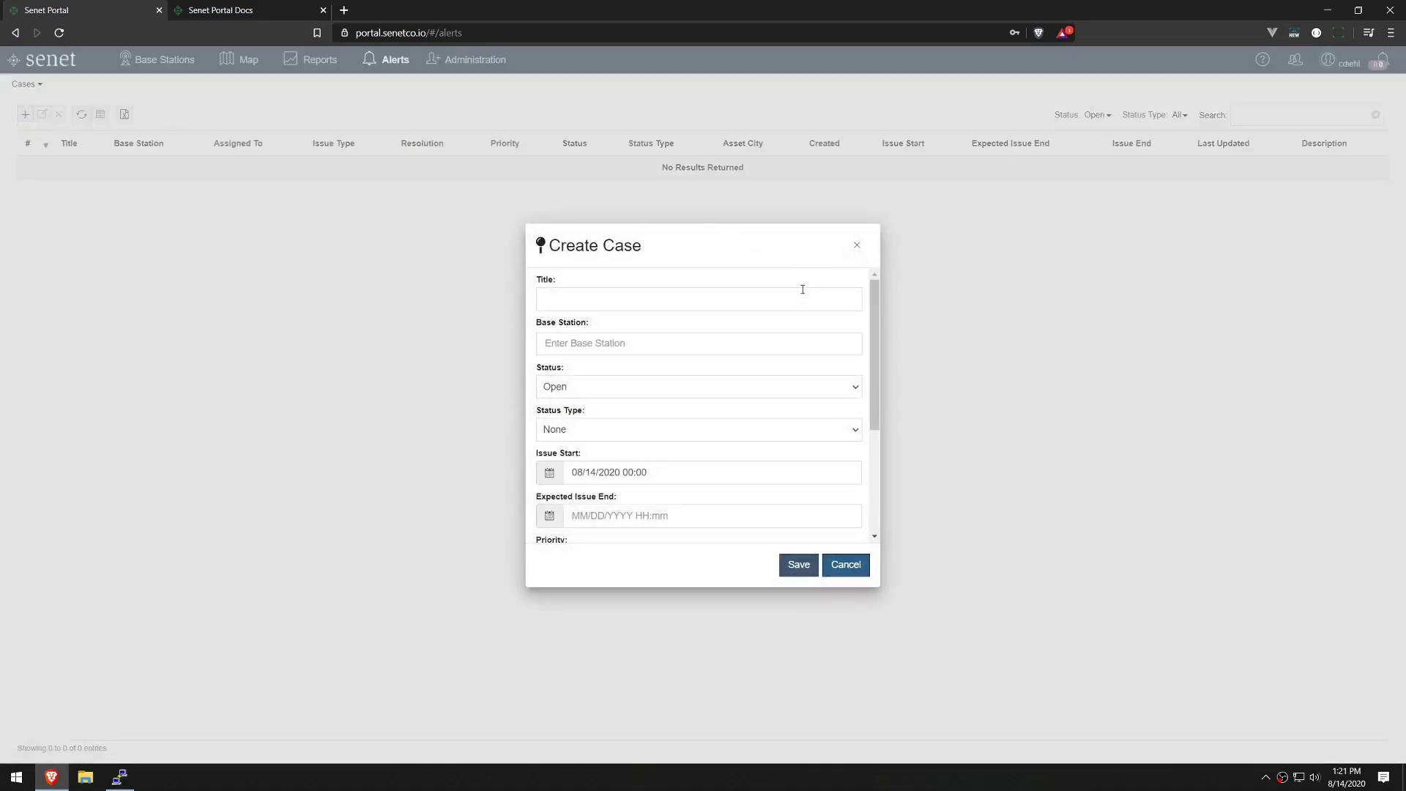
pyautogui.click(799, 296)
pyautogui.click(787, 347)
pyautogui.write('0025')
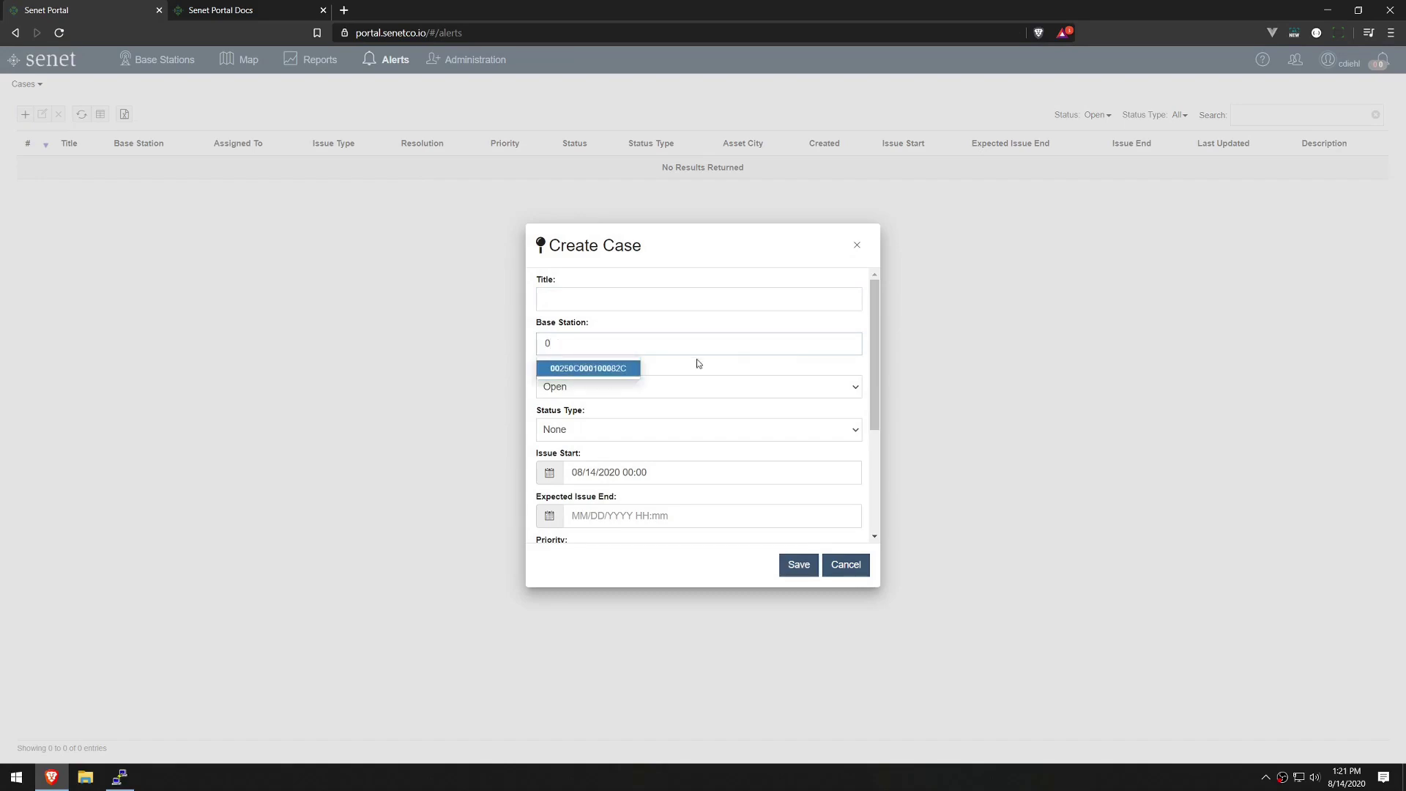
pyautogui.click(614, 373)
# Keep the case status Open and set the status type to Maintenance.
pyautogui.click(841, 394)
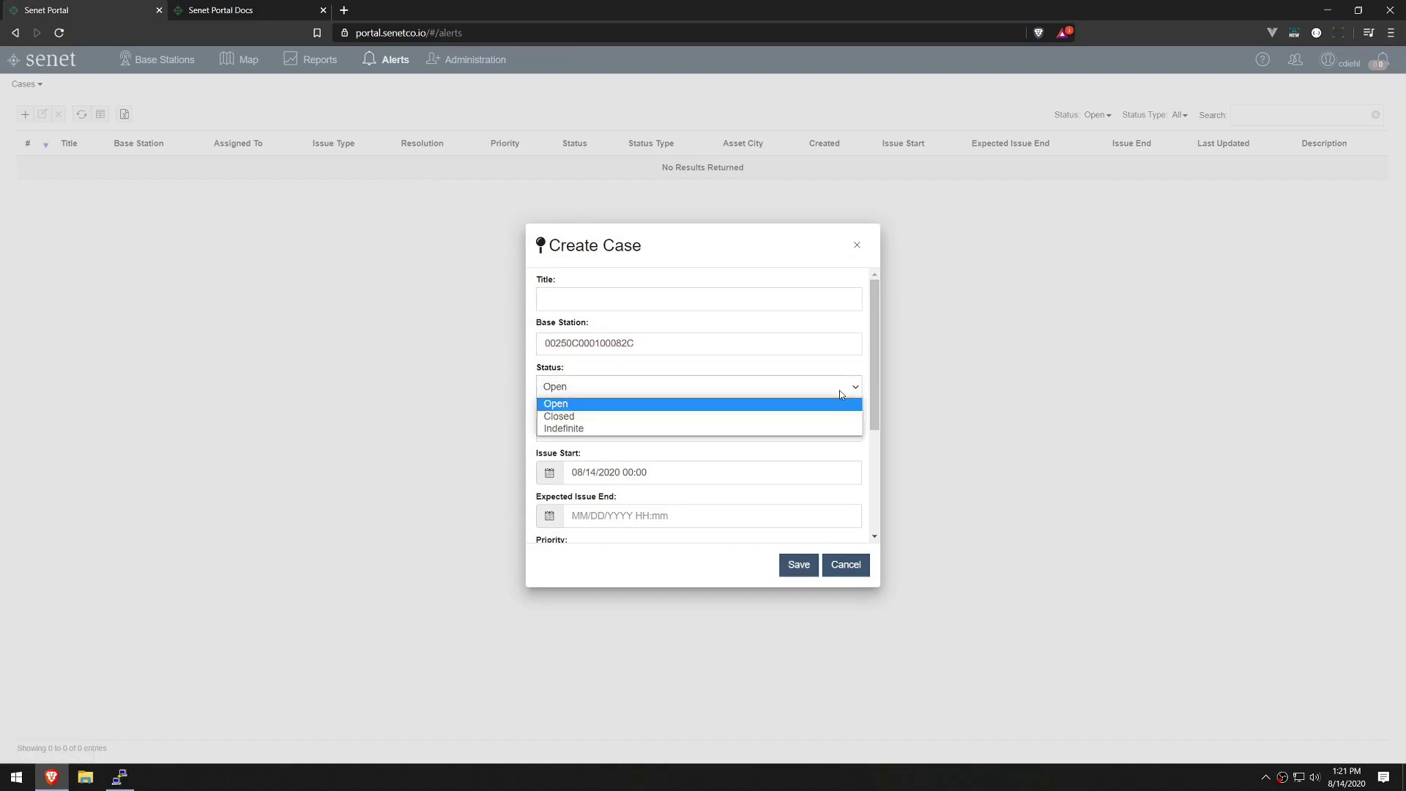
pyautogui.click(841, 394)
pyautogui.click(840, 434)
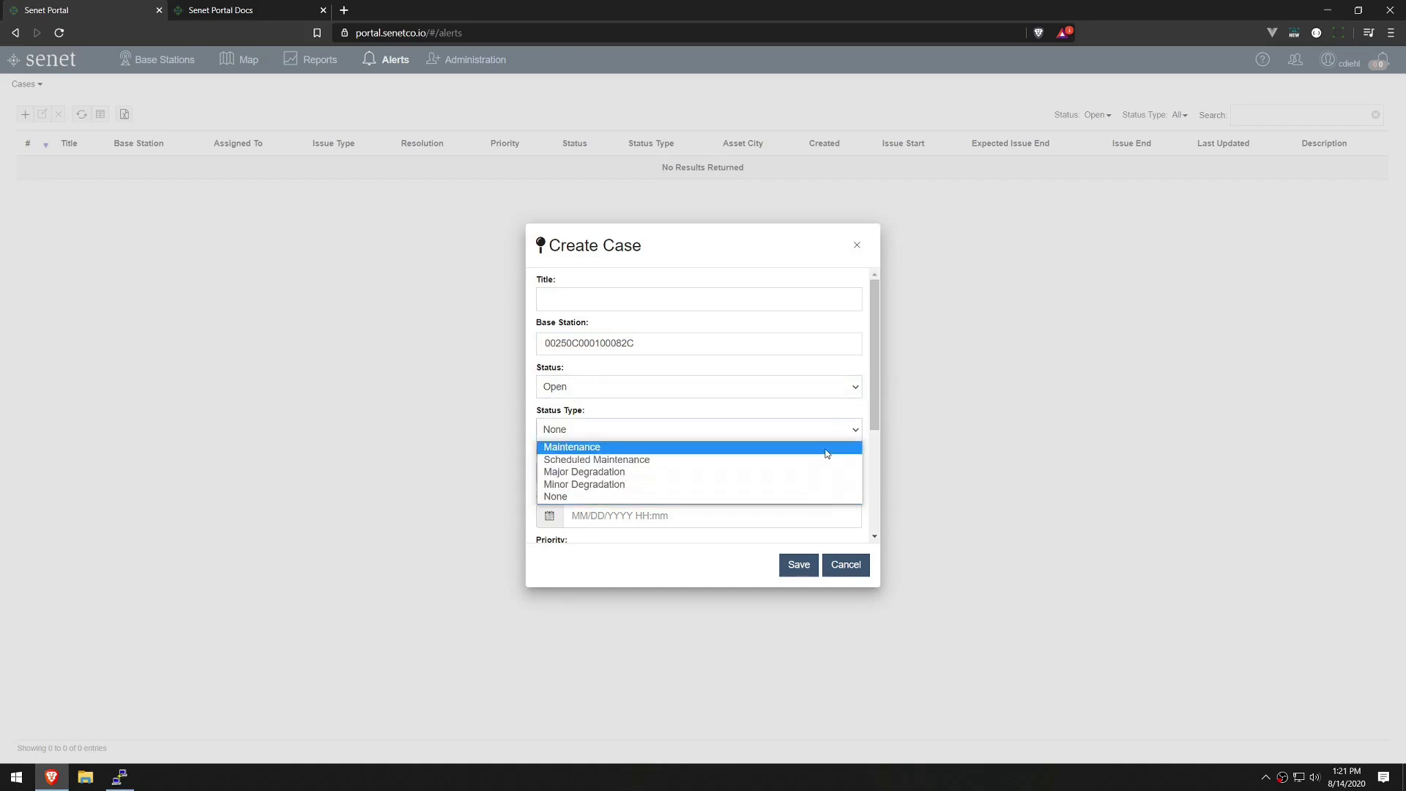
pyautogui.click(827, 450)
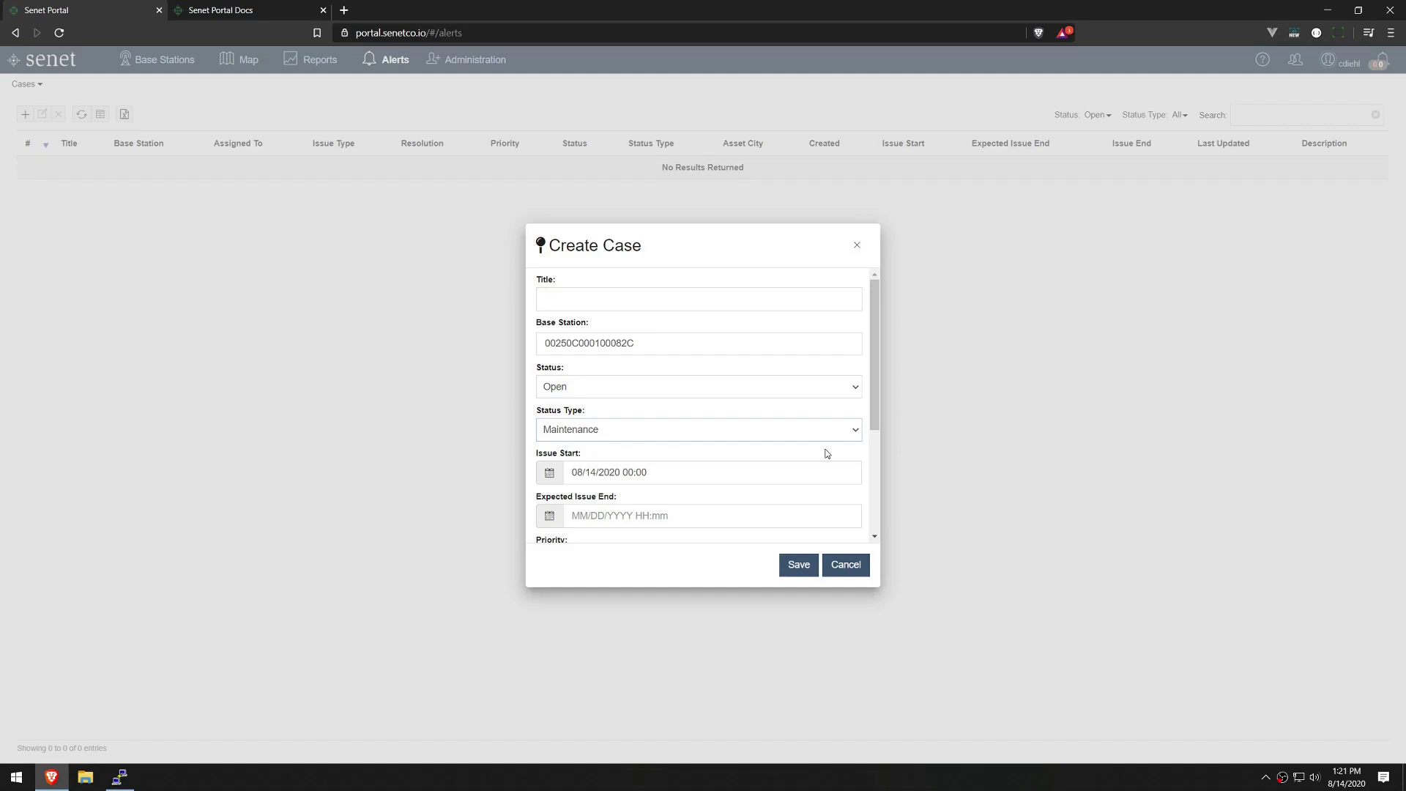
# Review the issue start date and expected end date on the case form.
pyautogui.click(801, 480)
pyautogui.scroll(-1, 801, 462)
pyautogui.click(774, 451)
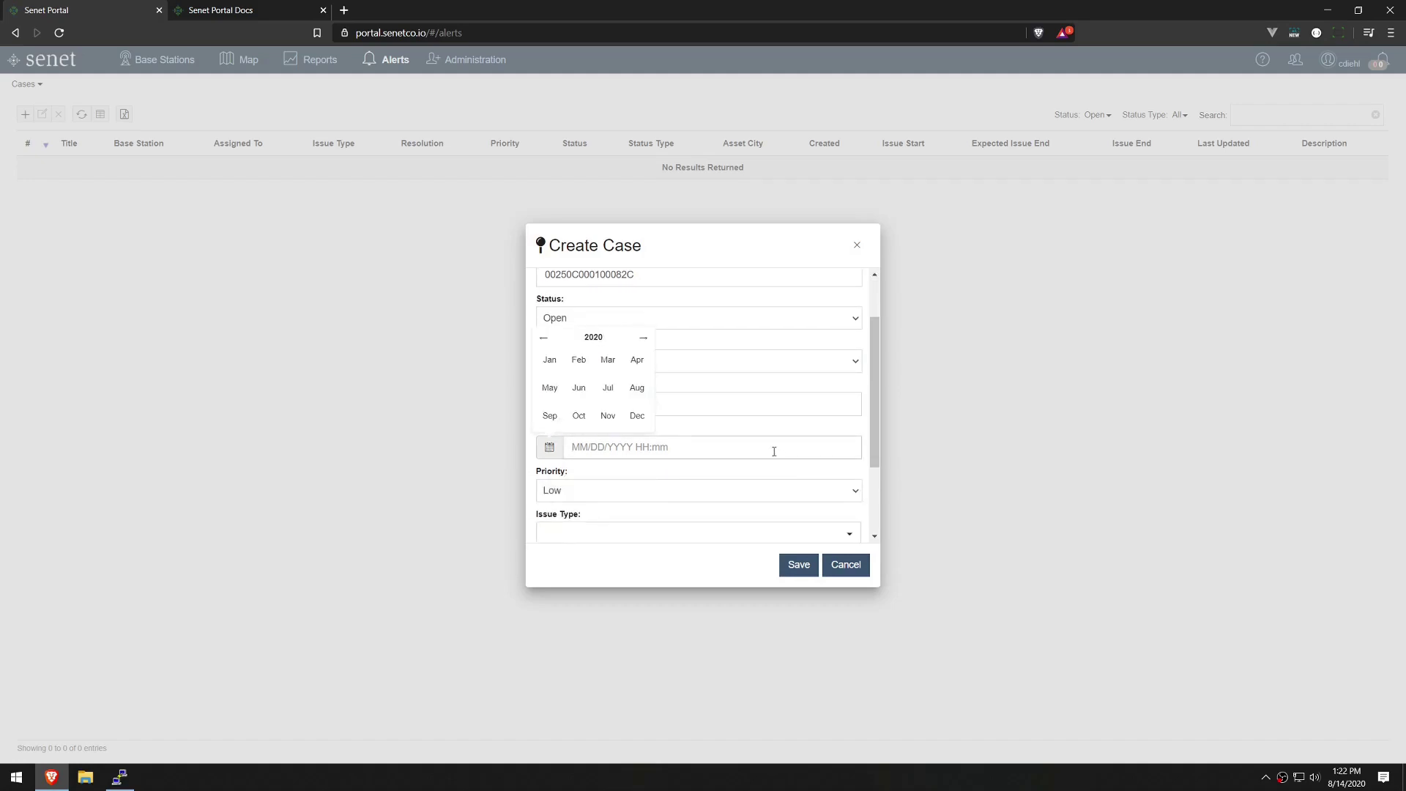
pyautogui.click(785, 434)
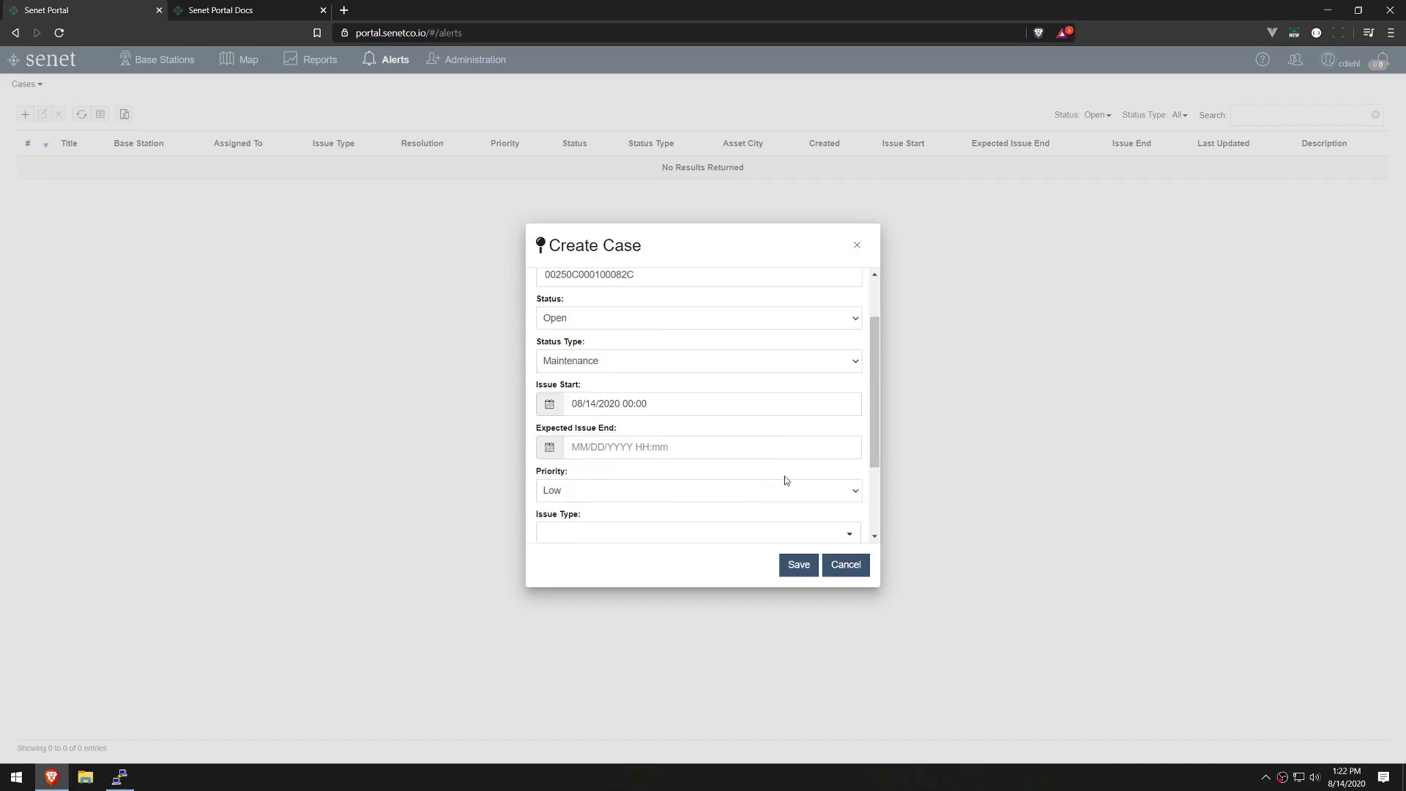
pyautogui.scroll(-2, 873, 434)
# Set issue type to Unreachable with description 'Gateway has a large round trip time'.
pyautogui.click(833, 425)
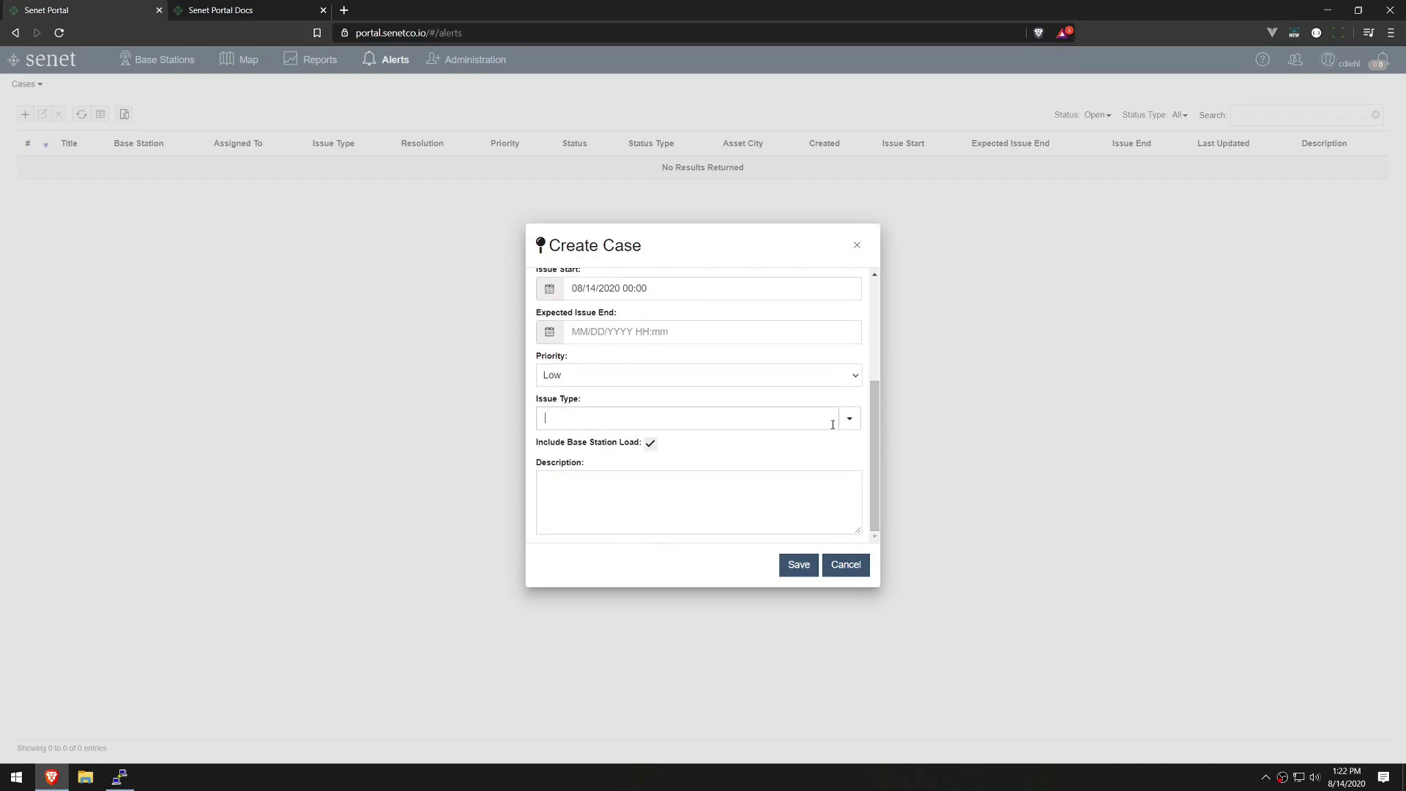
pyautogui.click(848, 421)
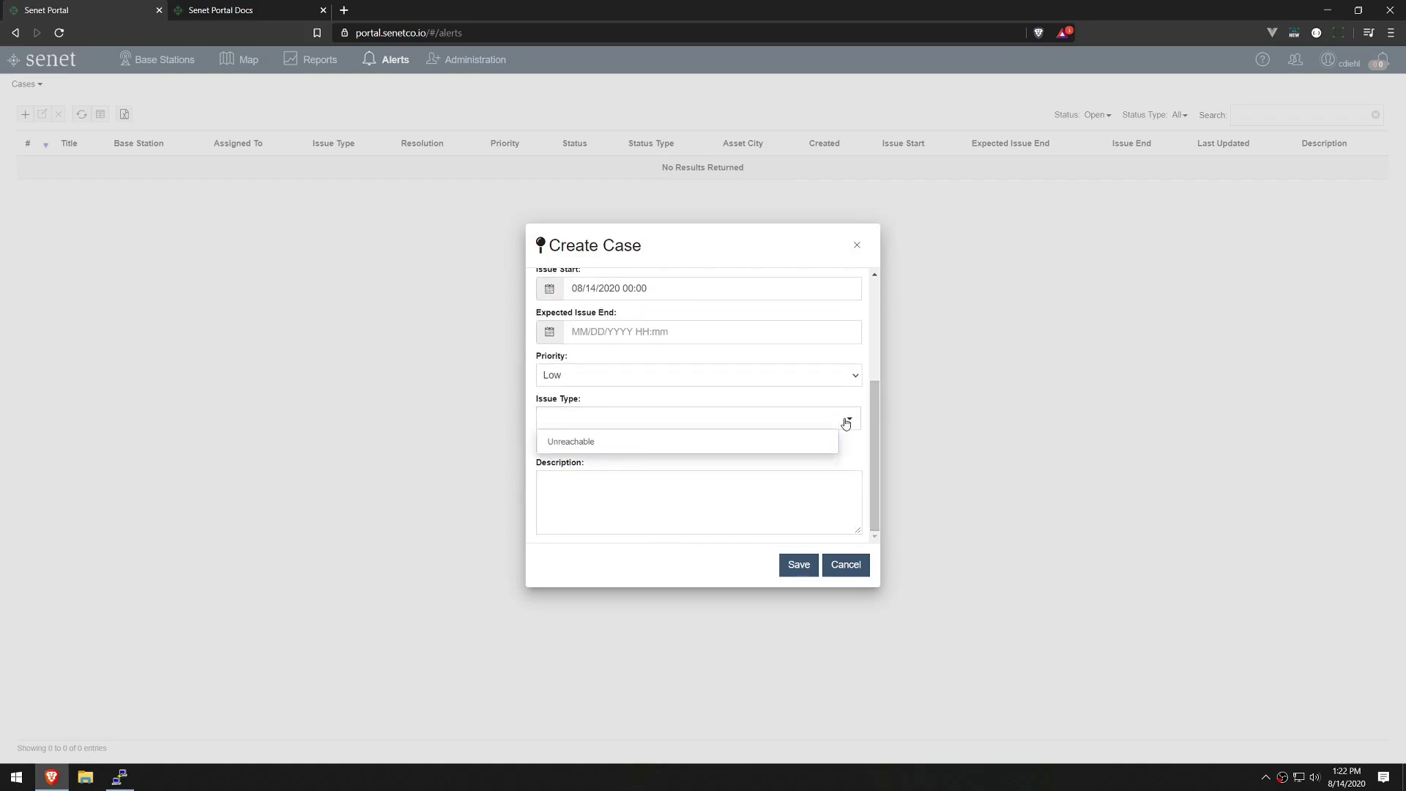
pyautogui.click(805, 442)
pyautogui.click(755, 497)
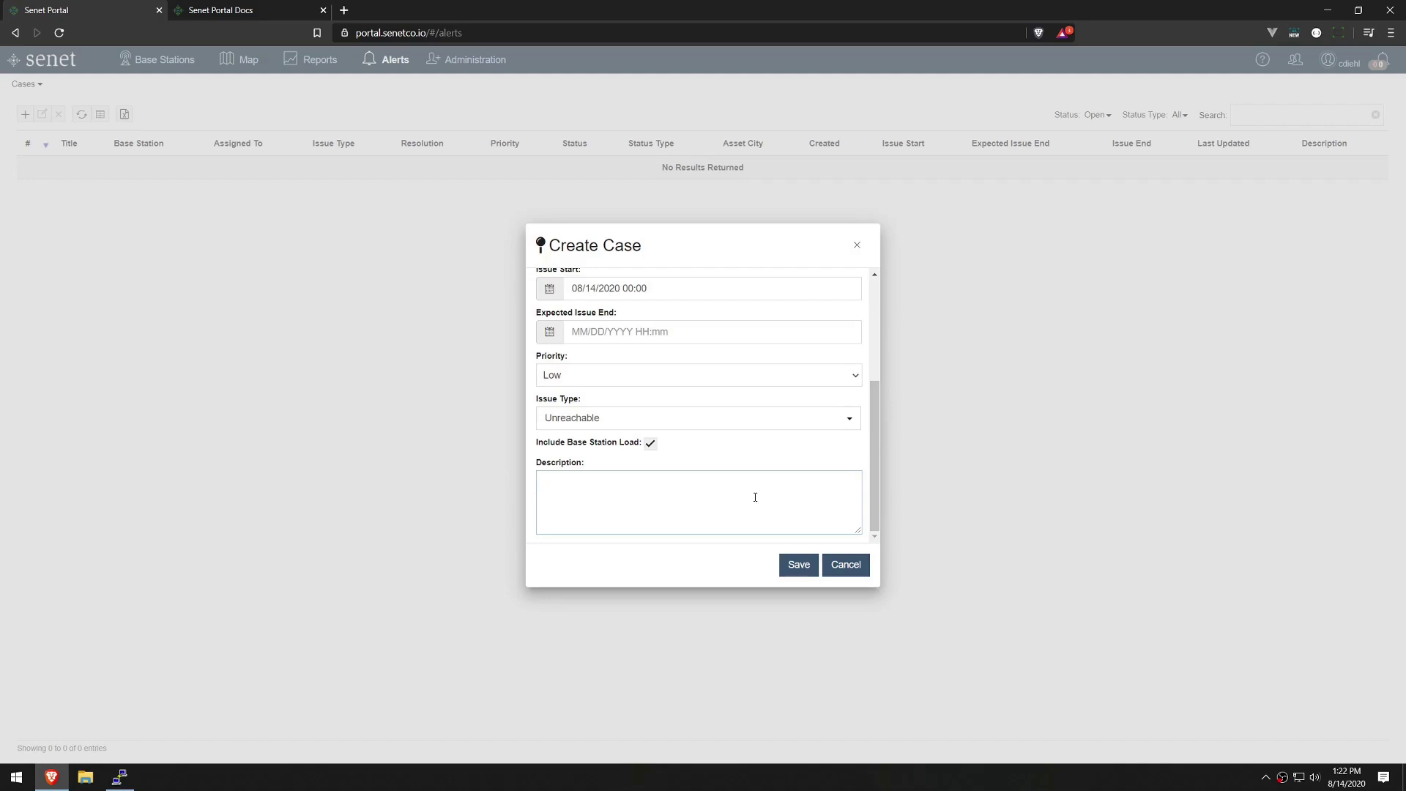
pyautogui.write('Gateway has a large round trip time')
# After the missing-title error, title the case '00250C000100082C RTT' and save it.
pyautogui.click(797, 566)
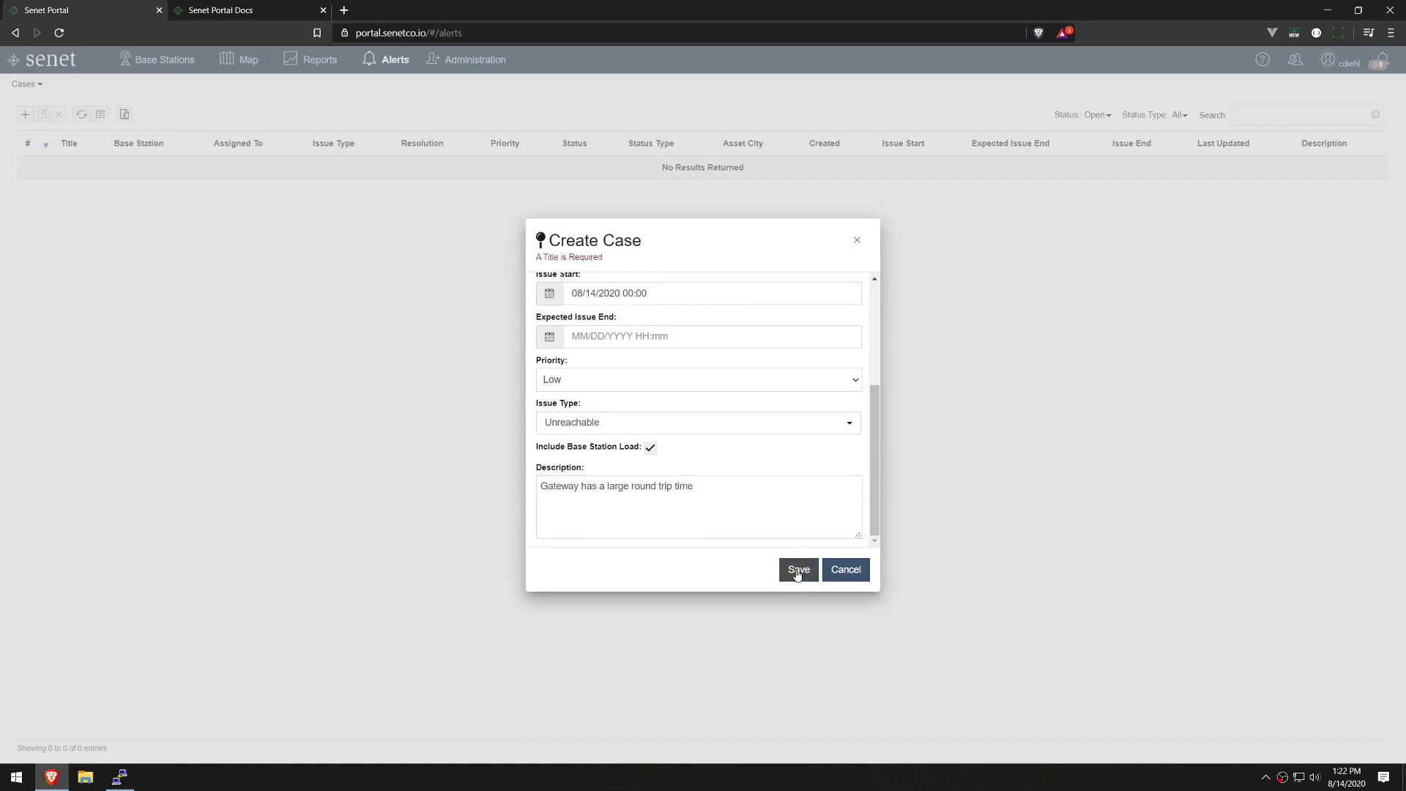
pyautogui.scroll(3, 871, 455)
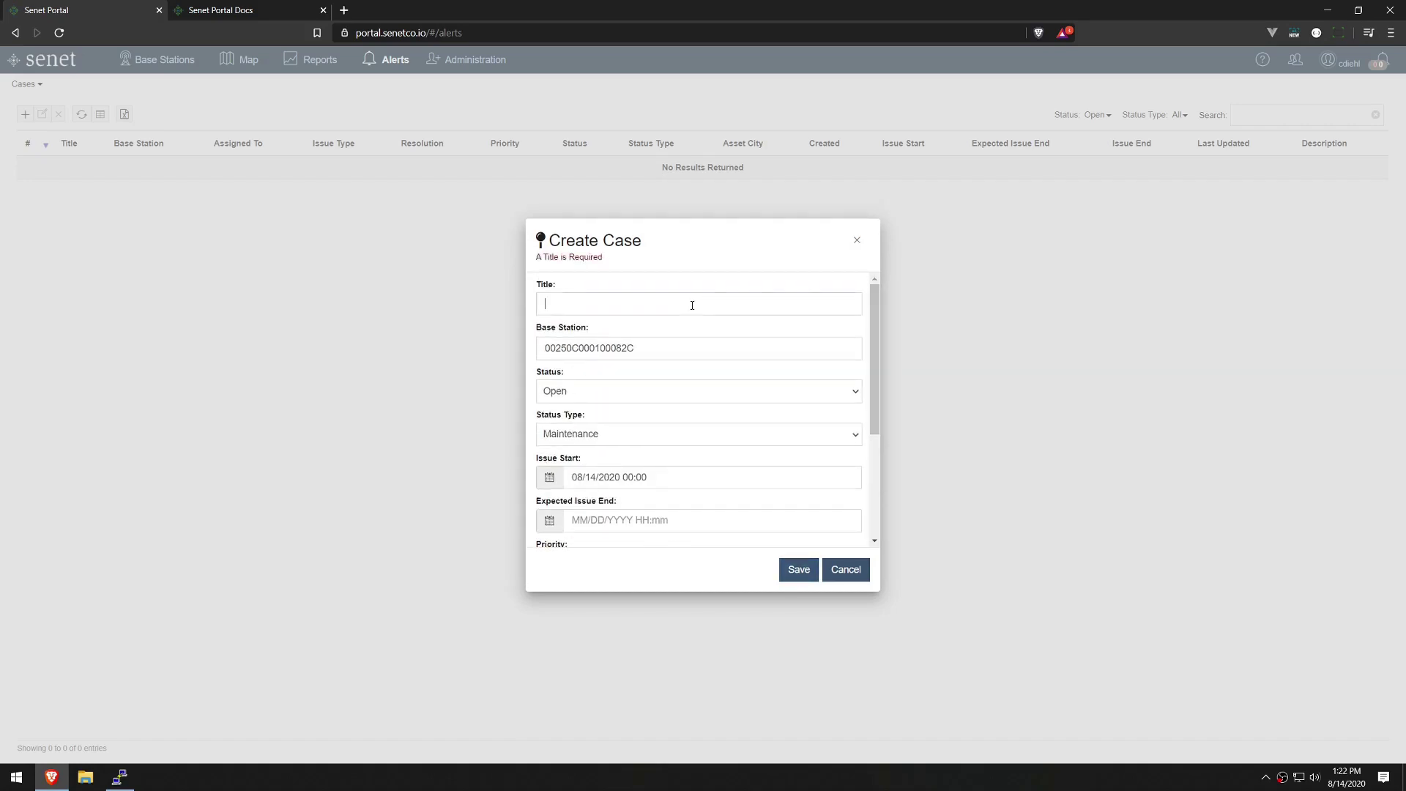
pyautogui.moveTo(666, 351); pyautogui.dragTo(498, 351)
pyautogui.hotkey('ctrl', 'c')
pyautogui.click(565, 309)
pyautogui.hotkey('ctrl', 'v')
pyautogui.write('Rou')
pyautogui.press('BackSpace')
pyautogui.press('BackSpace')
pyautogui.write('TT')
pyautogui.click(785, 568)
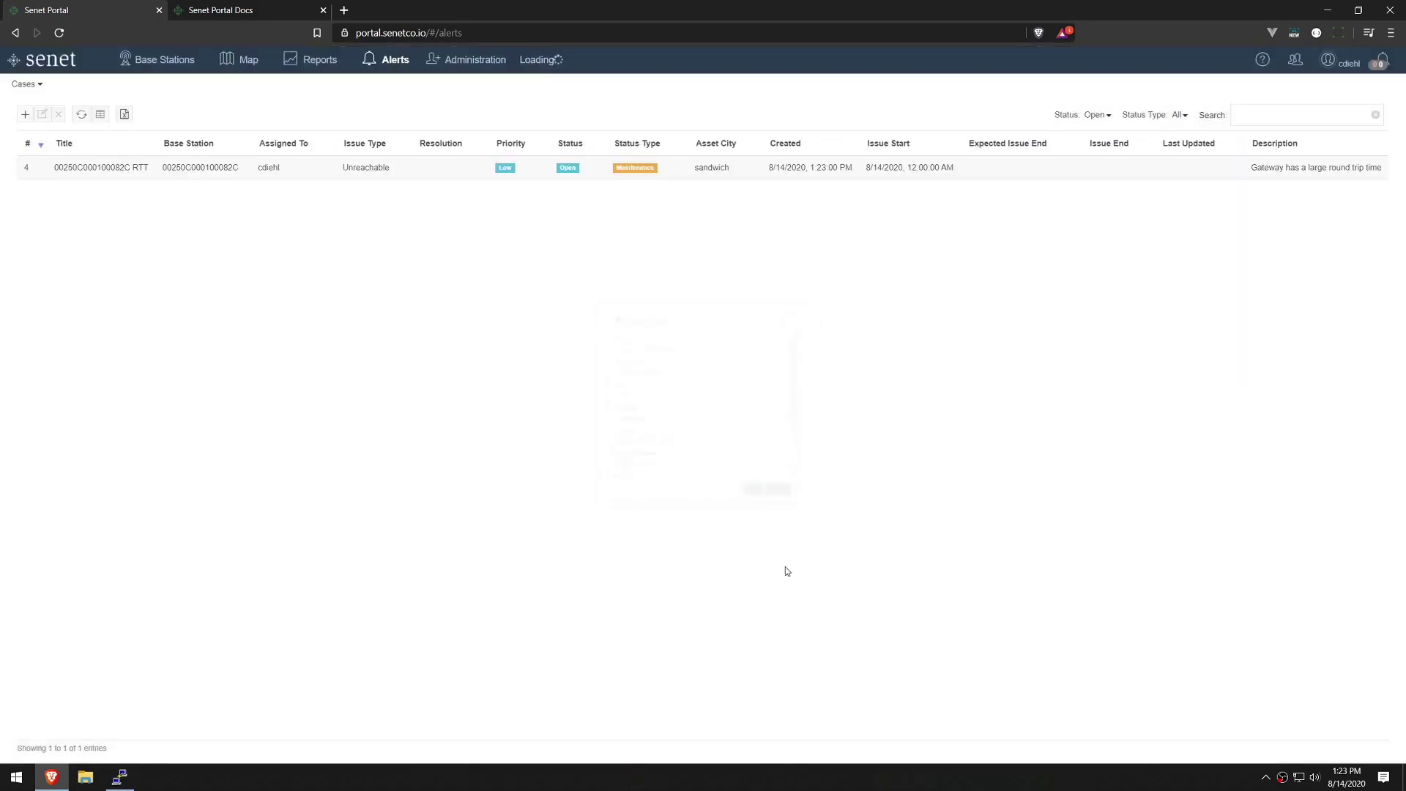